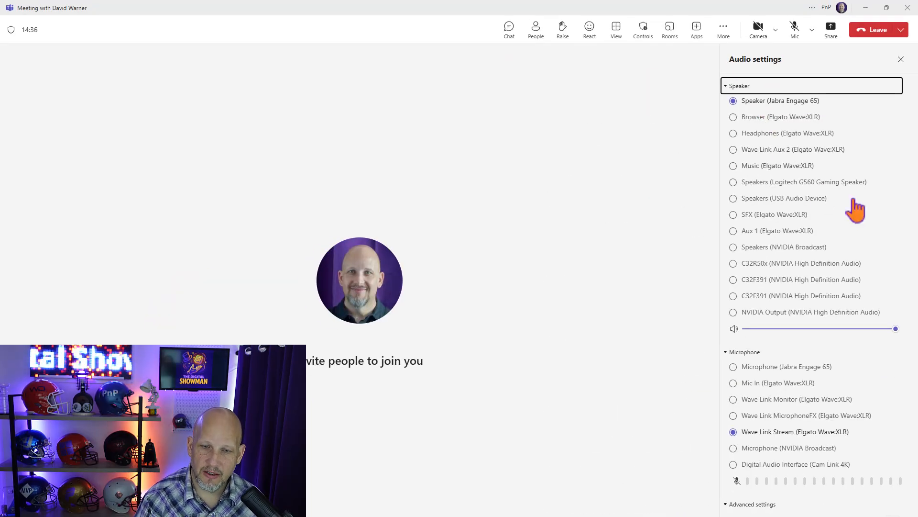
Examine the meeting's speaker, microphone and advanced audio settings, and check which device Windows uses for sound output.
scroll(847, 329, down, 3)
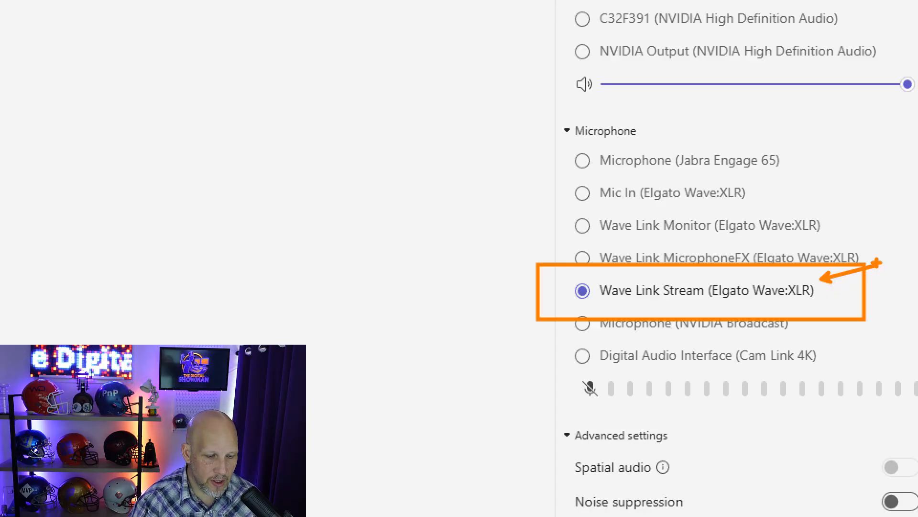
click(904, 59)
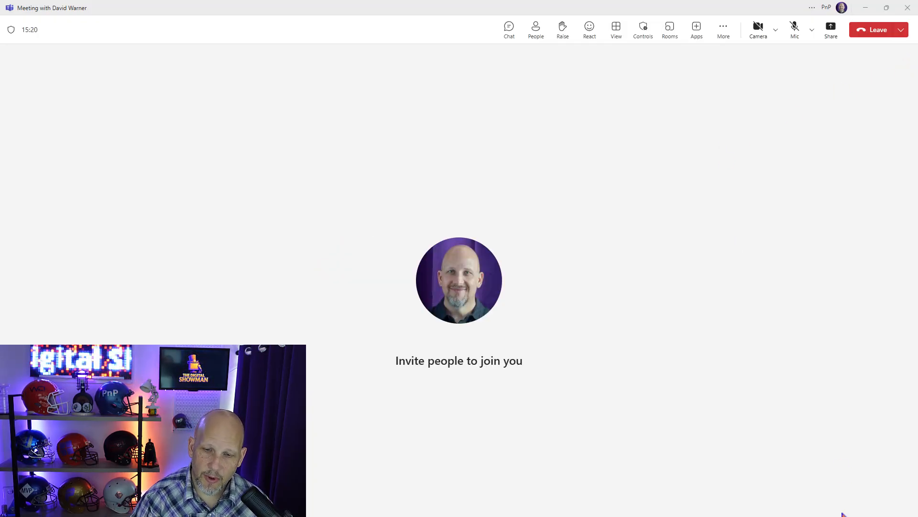
key(super)
click(859, 506)
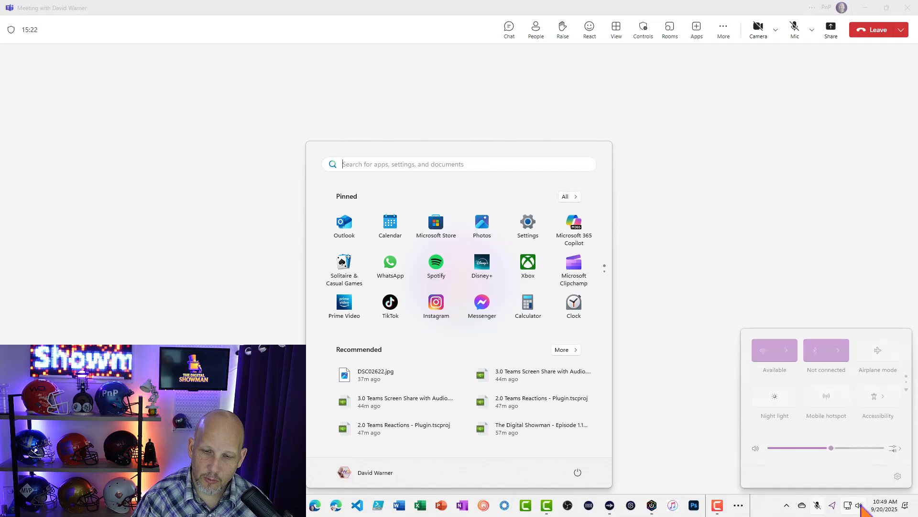
click(689, 397)
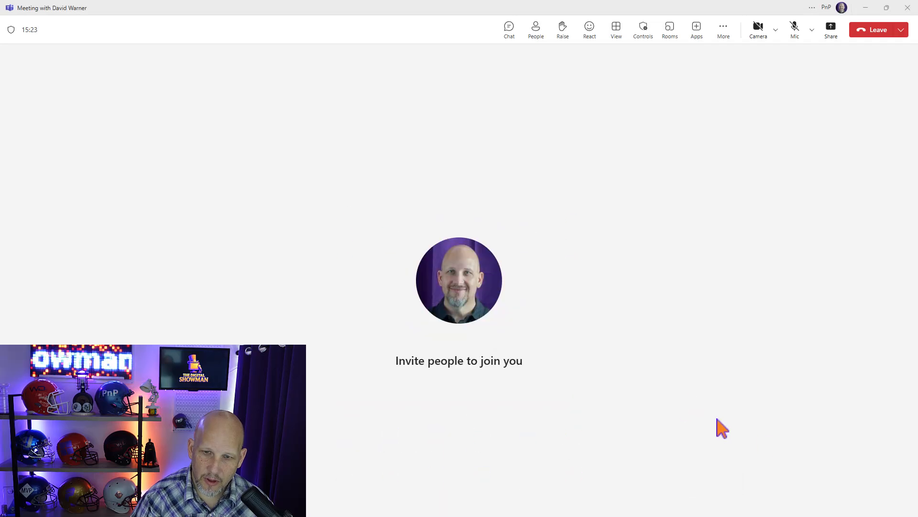
click(861, 506)
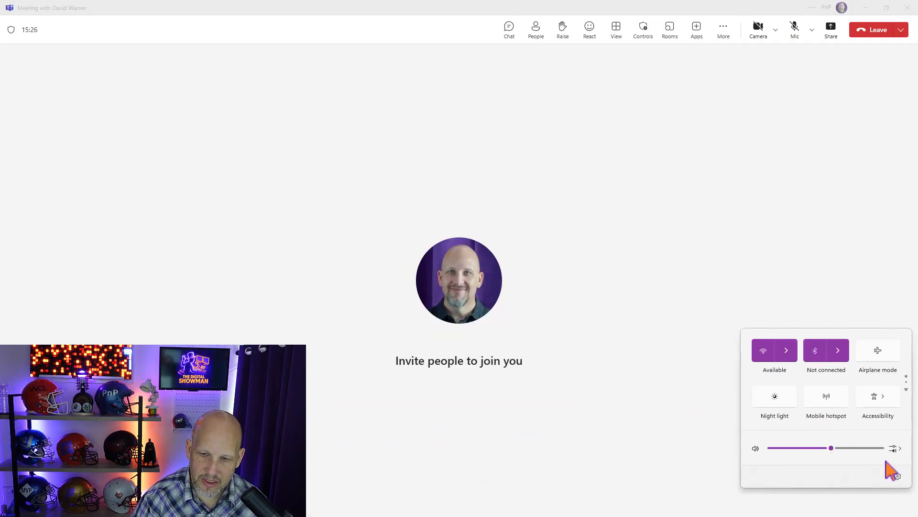
click(899, 448)
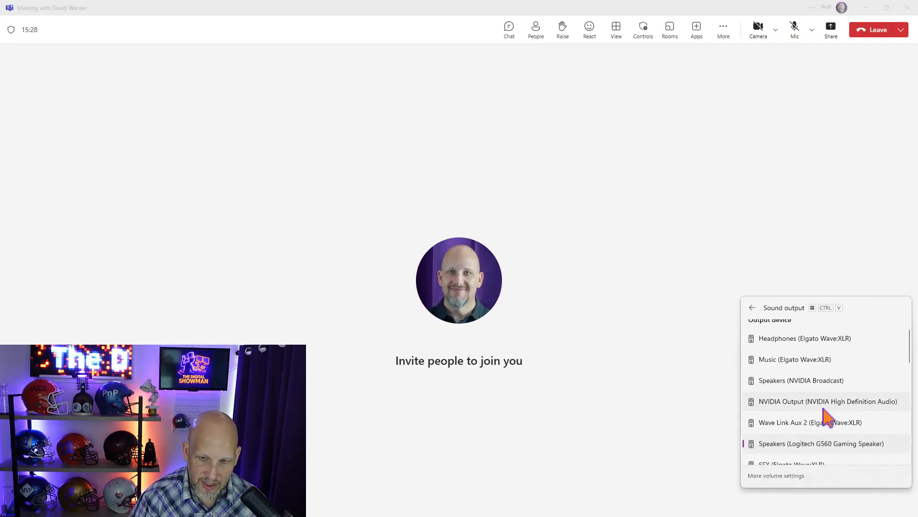
scroll(825, 417, down, 1)
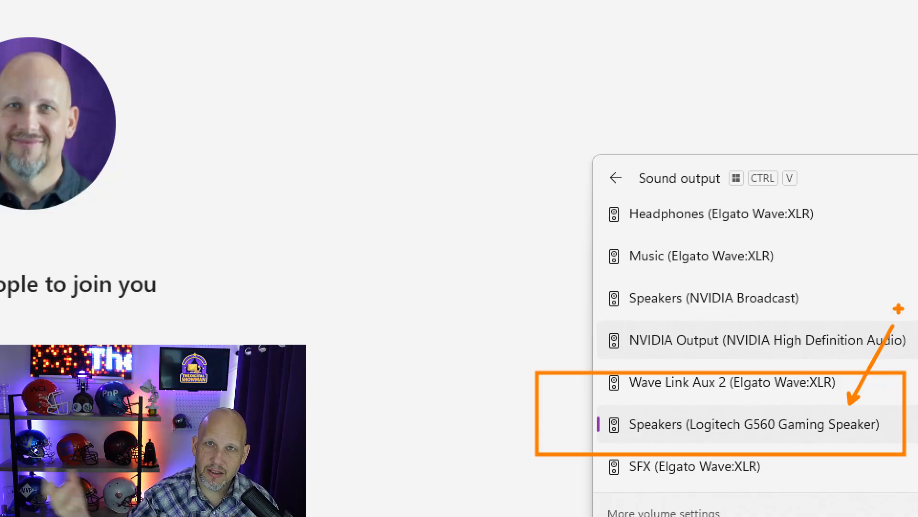
key(Escape)
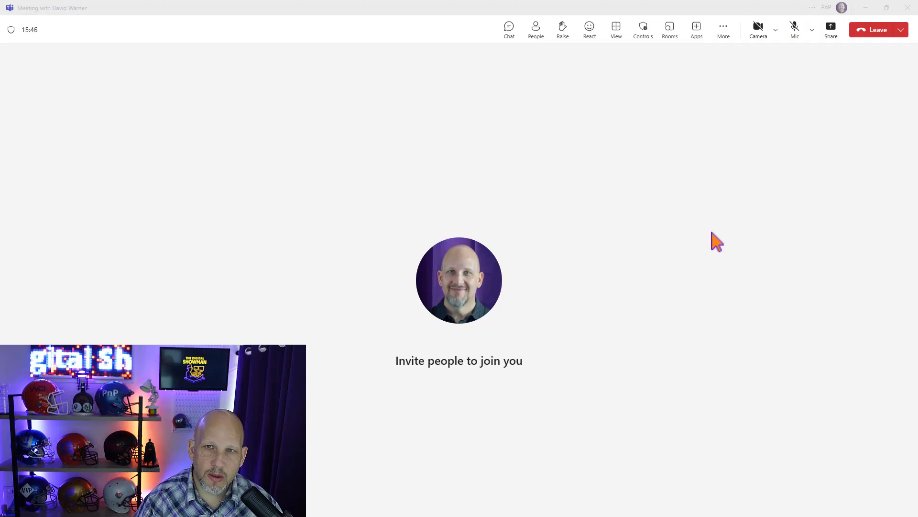
Try to include computer sound in the shared content of the meeting.
click(830, 29)
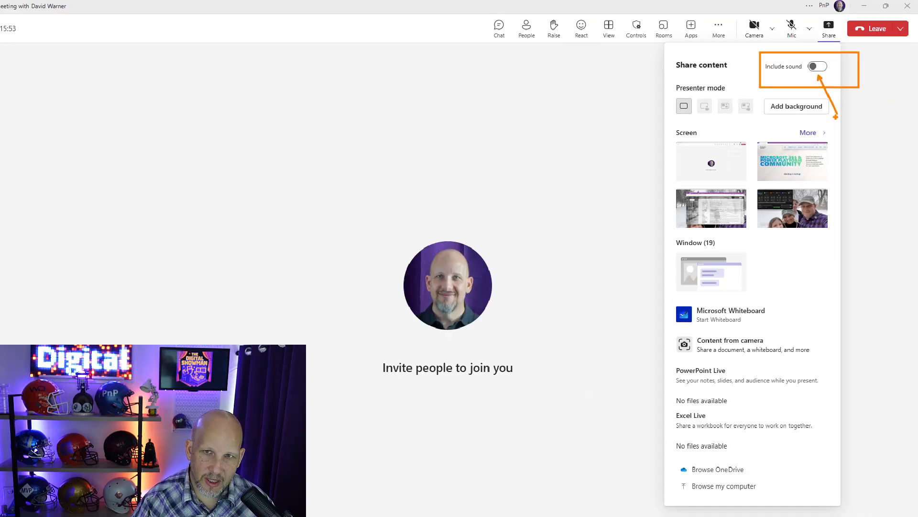
click(819, 67)
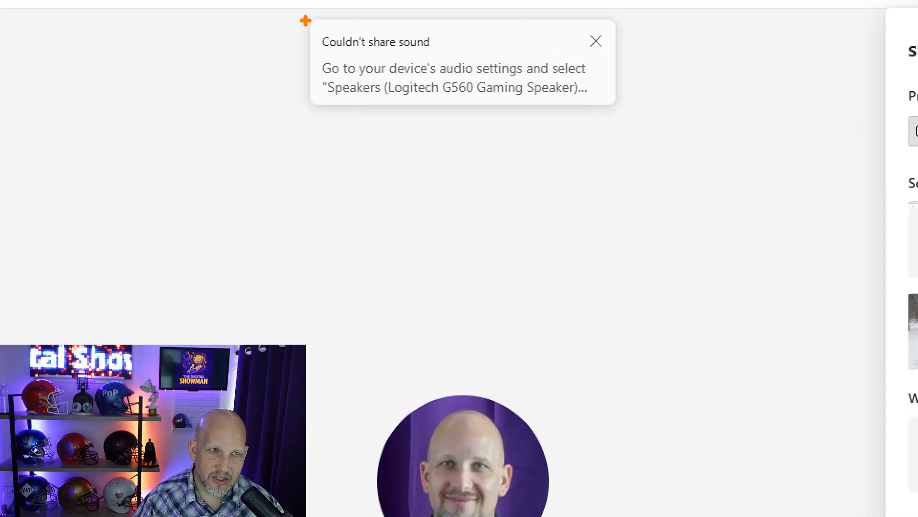
drag(300, 20, 484, 55)
drag(310, 55, 674, 117)
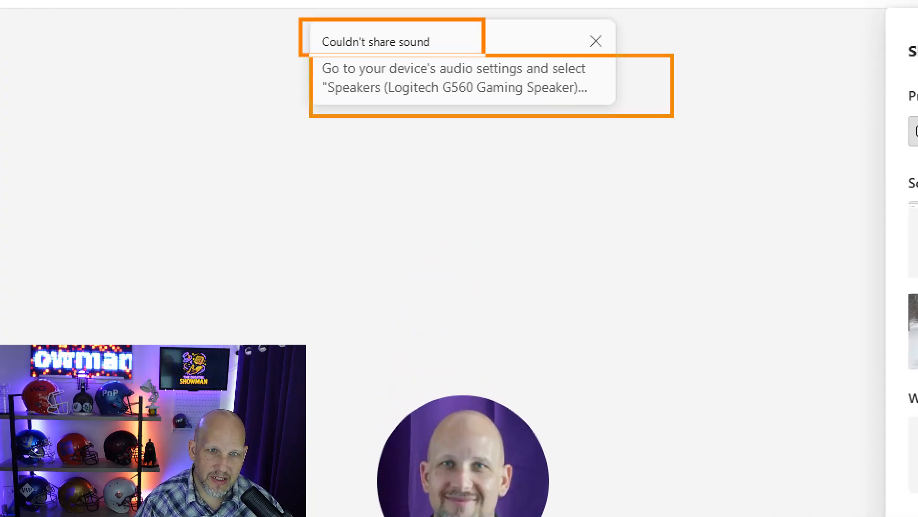
drag(582, 102, 638, 211)
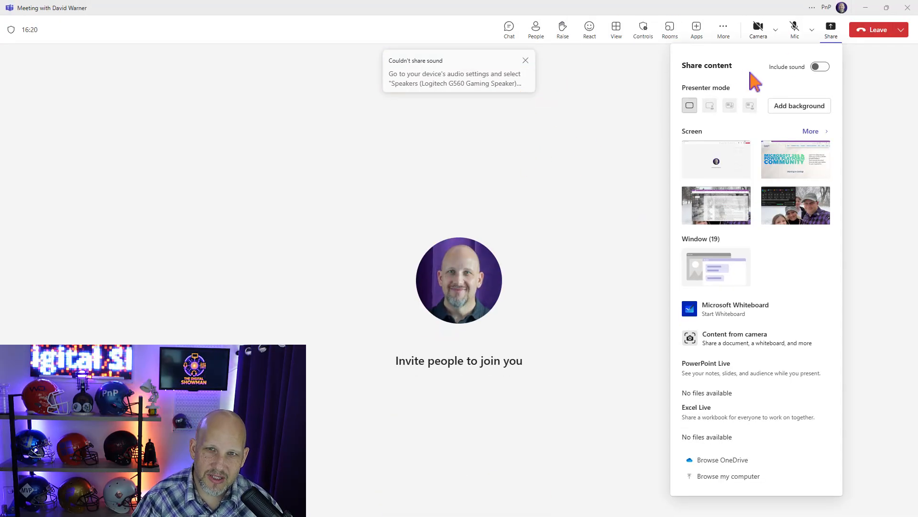
Set the meeting's speaker to Speakers (Logitech G560 Gaming Speaker) in its audio settings.
click(725, 33)
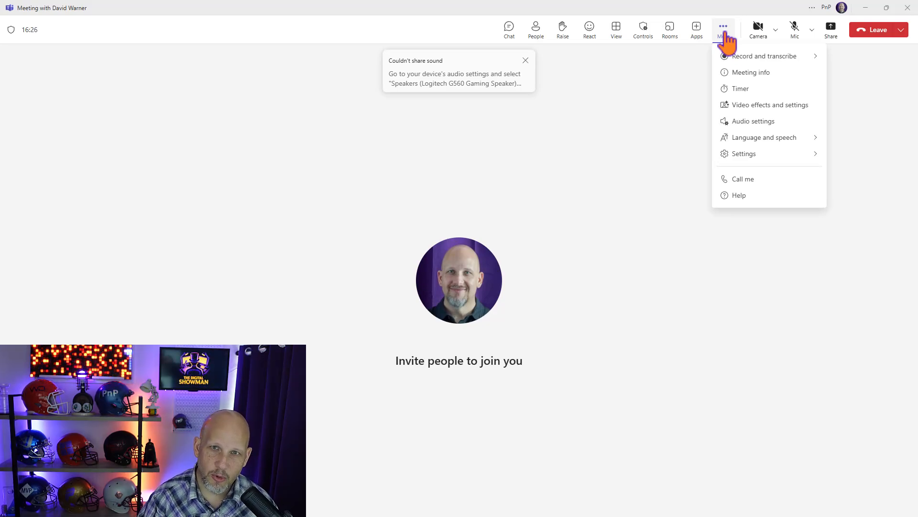
click(749, 123)
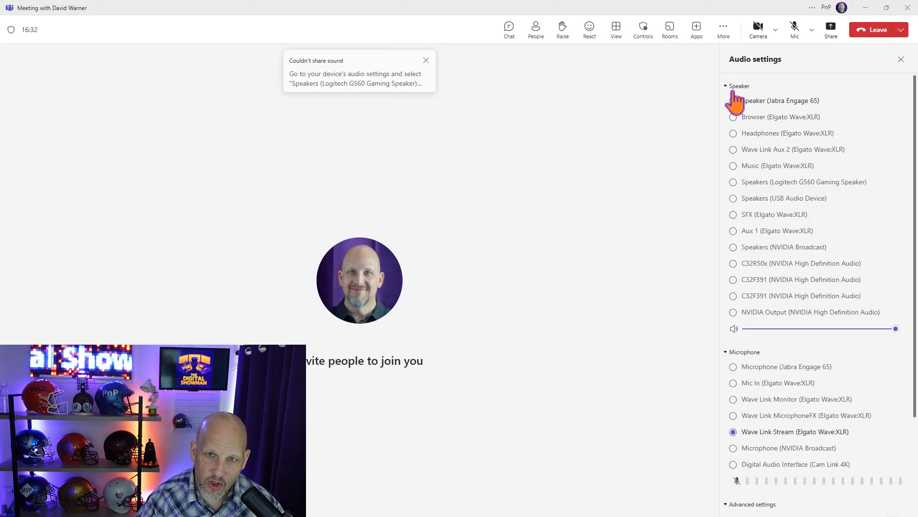
click(763, 183)
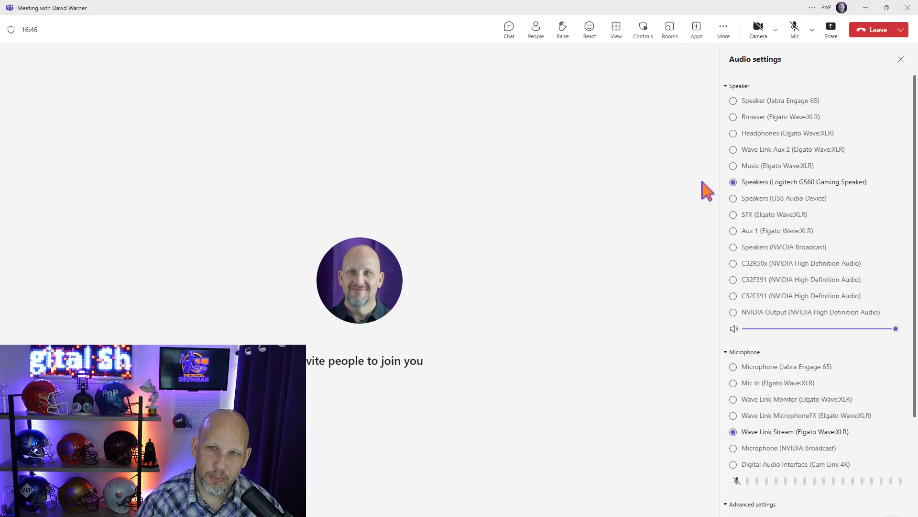
Test the Include sound option for content sharing with the Logitech speaker selected, and close the sharing options.
click(831, 30)
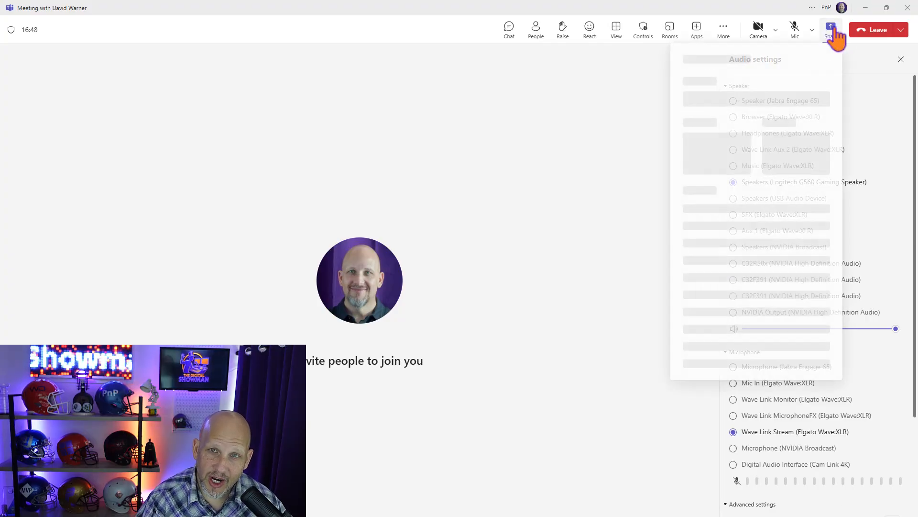
click(820, 66)
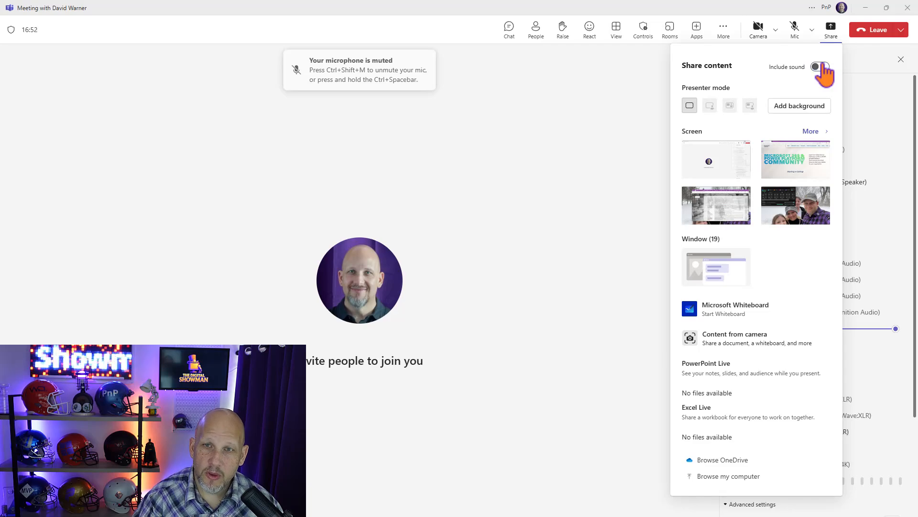
click(630, 117)
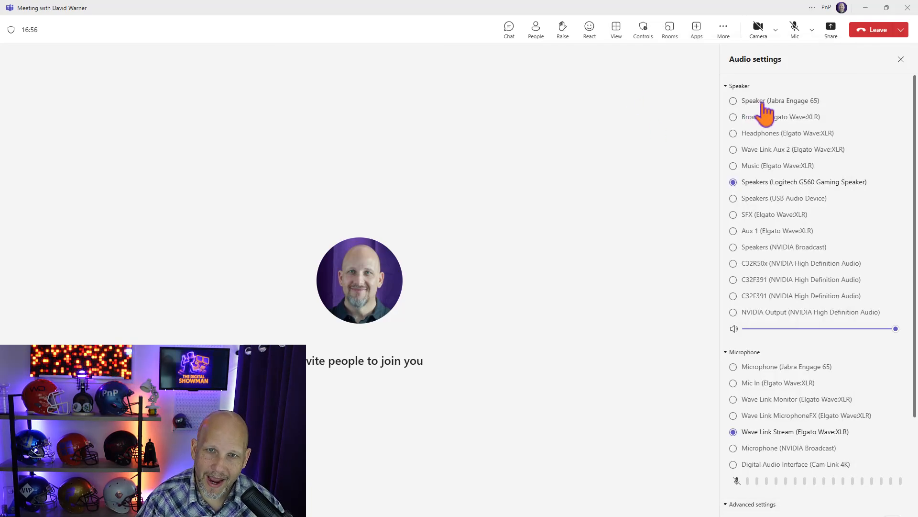
Switch the meeting's speaker back to Speaker (Jabra Engage 65) and close the audio settings.
click(733, 102)
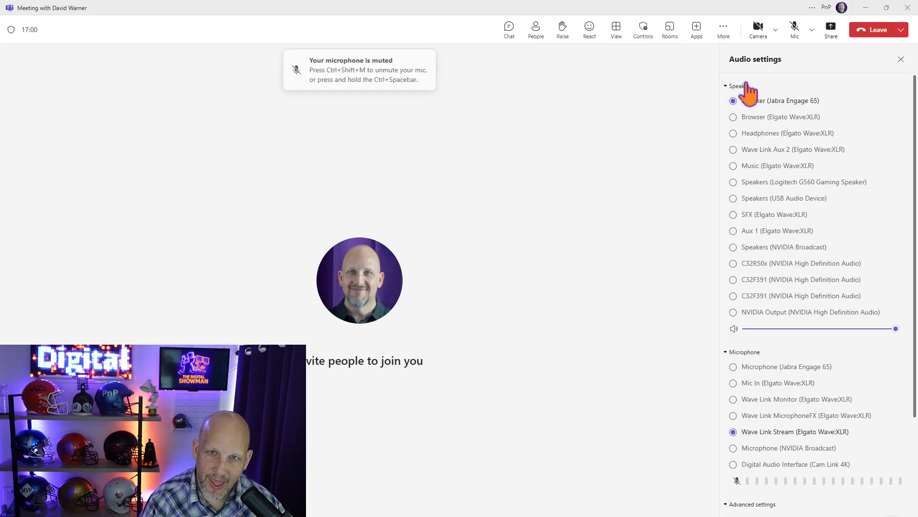
click(902, 60)
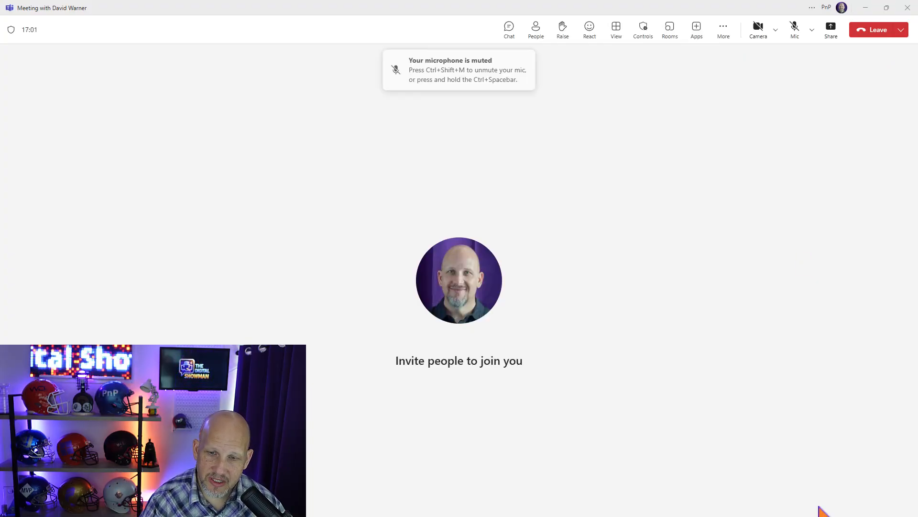
Set the Windows sound output device to Speaker (Jabra Engage 65).
click(860, 510)
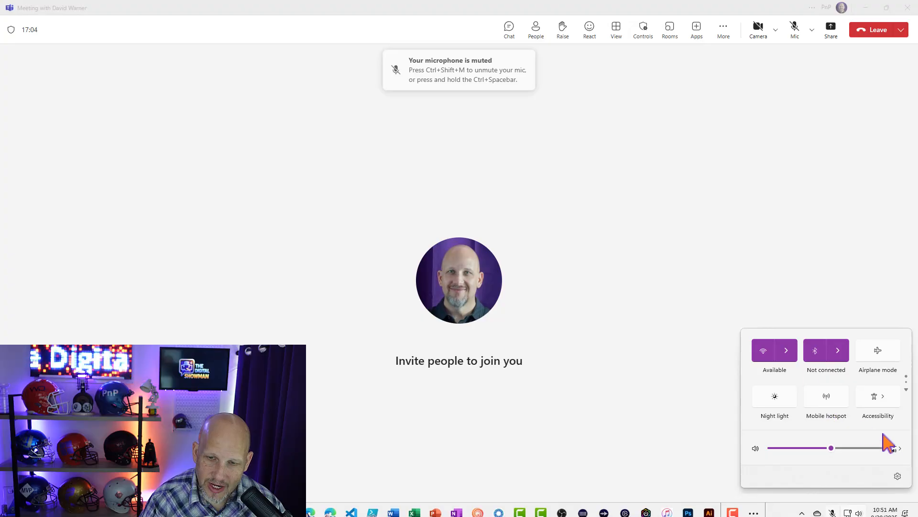
click(900, 449)
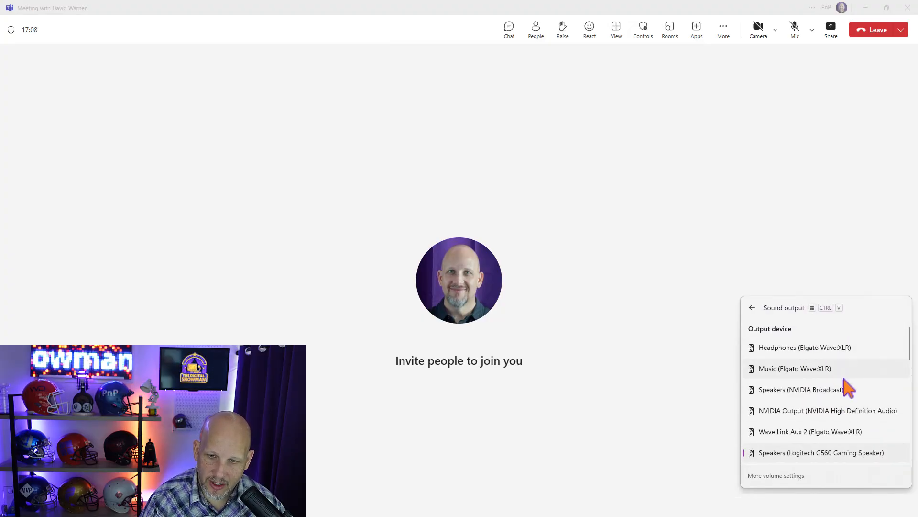
scroll(848, 389, down, 5)
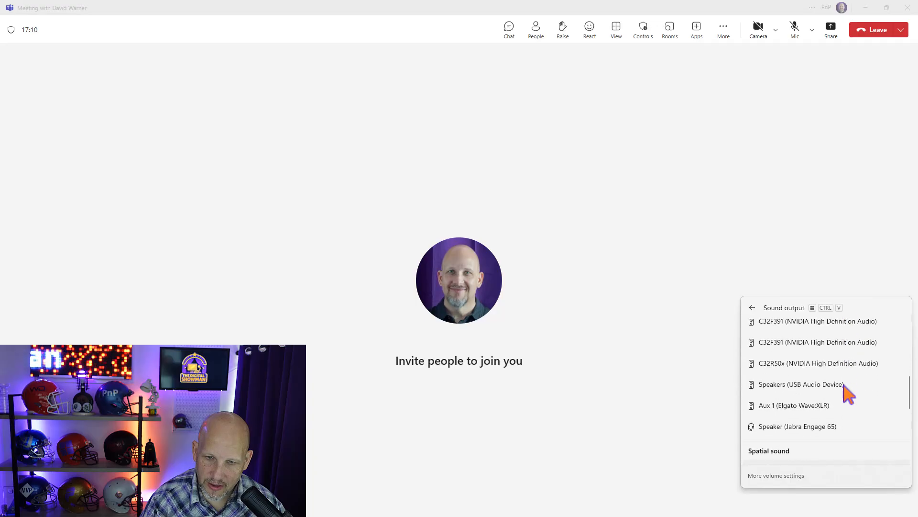
scroll(846, 392, down, 1)
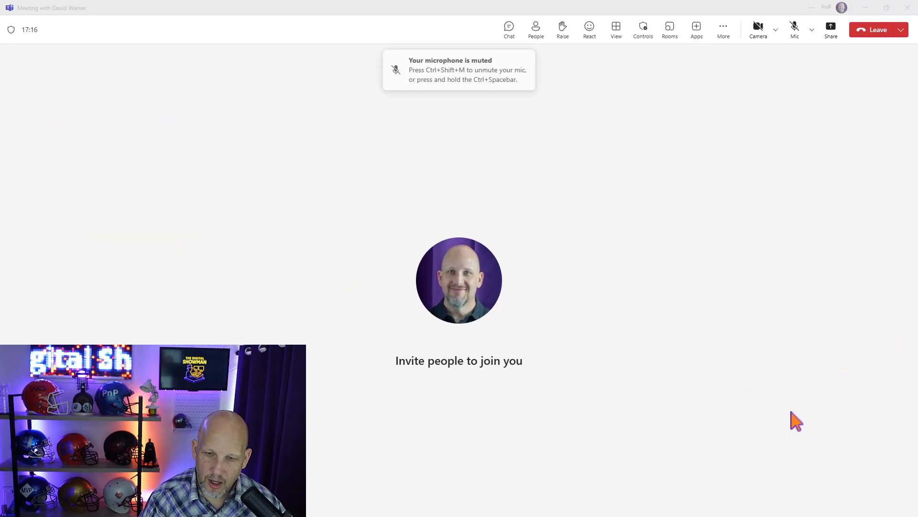
Verify the Windows sound output device and check the Include sound option in the meeting's sharing options.
click(862, 502)
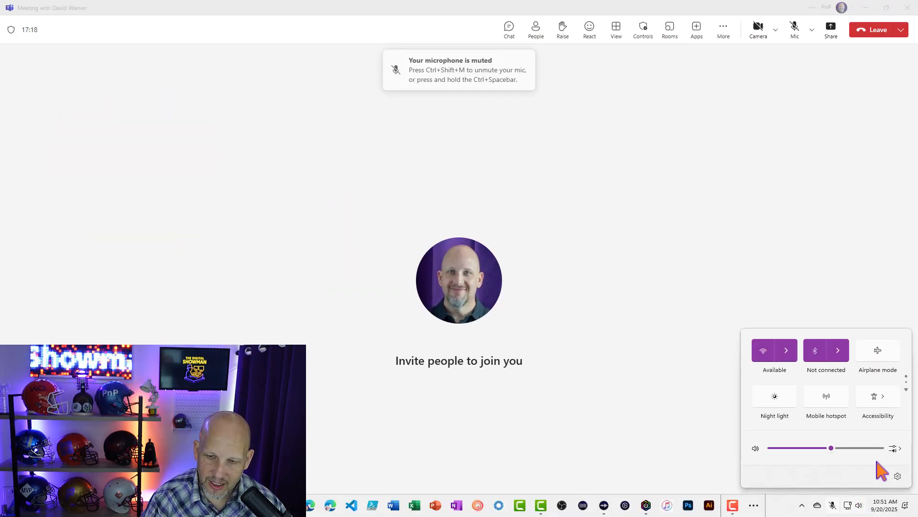
click(894, 450)
scroll(791, 447, down, 5)
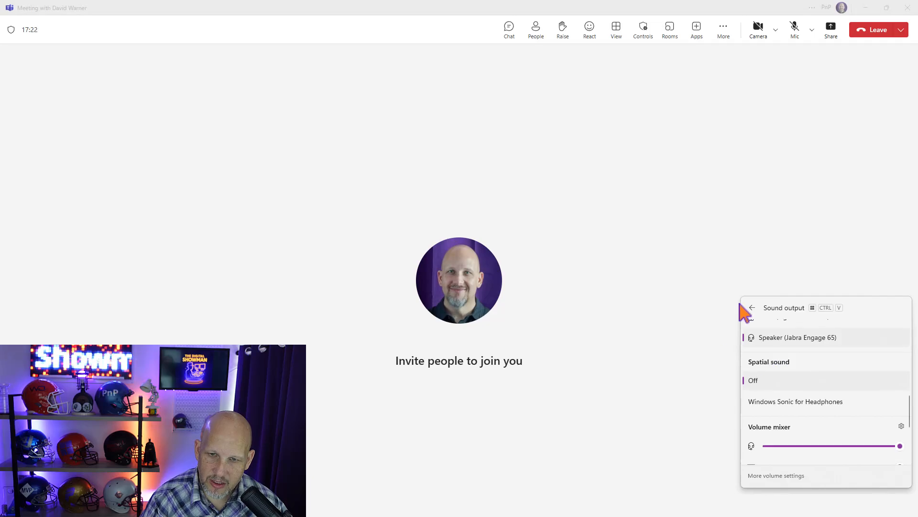
click(691, 297)
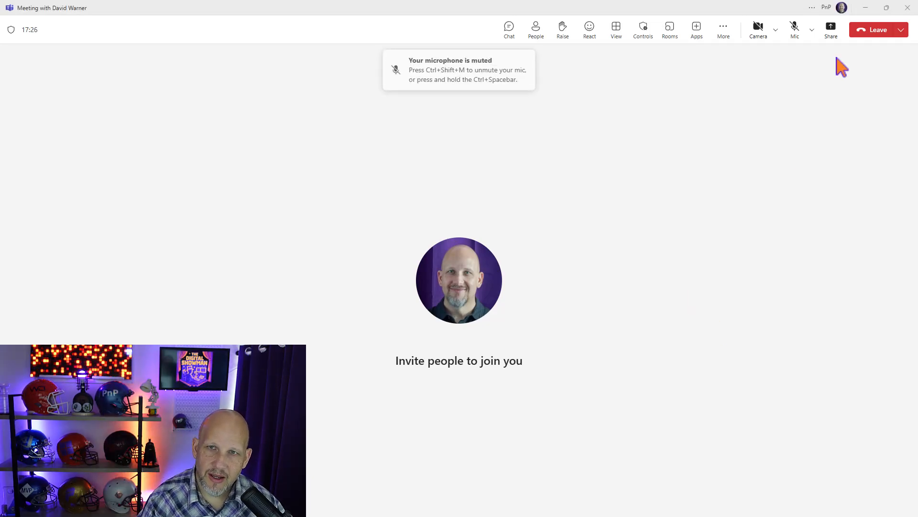
click(833, 32)
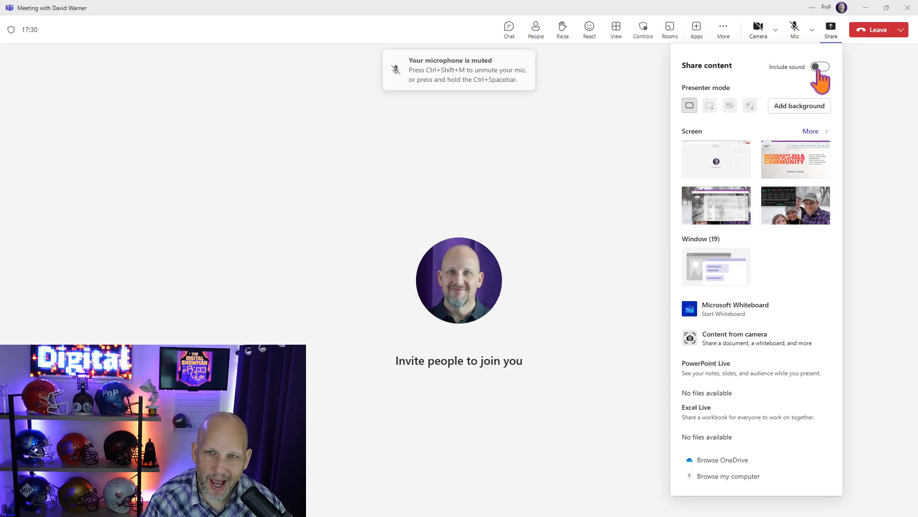
click(864, 97)
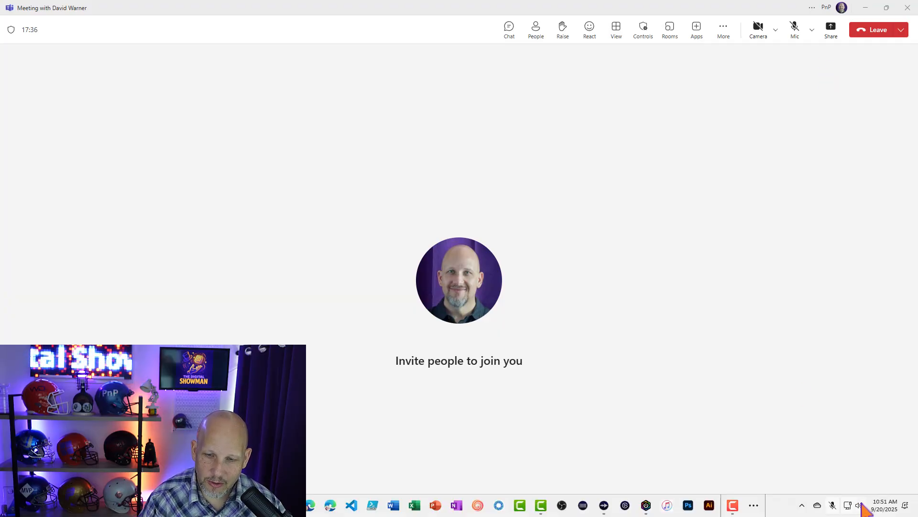
Set the Windows sound output device to Speakers (Logitech G560 Gaming Speaker).
click(867, 508)
click(897, 451)
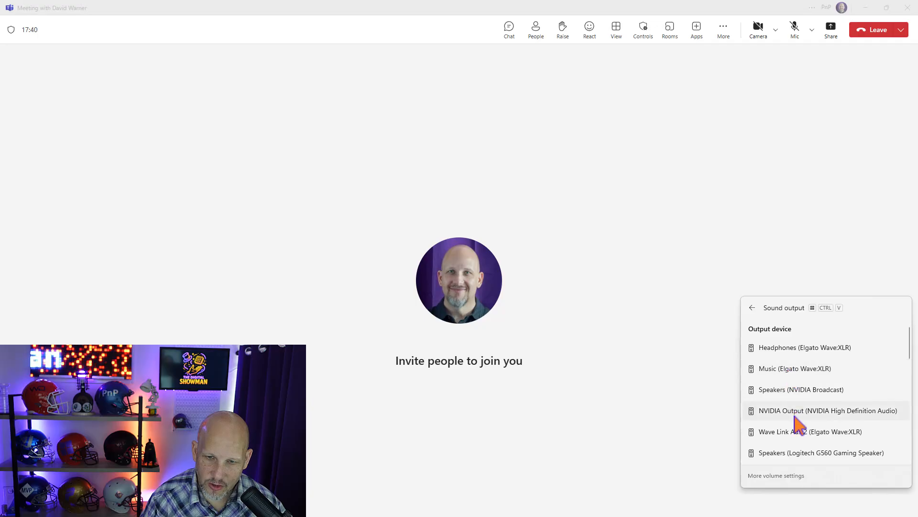
click(794, 453)
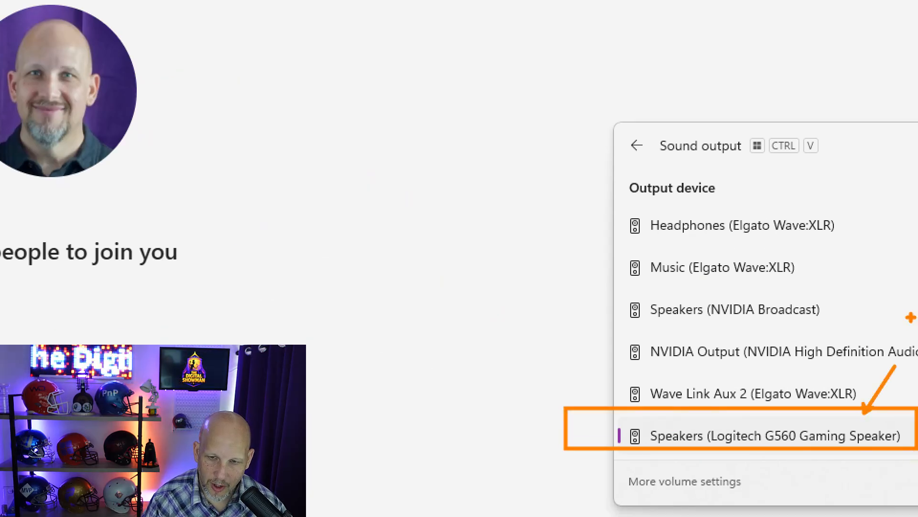
key(Escape)
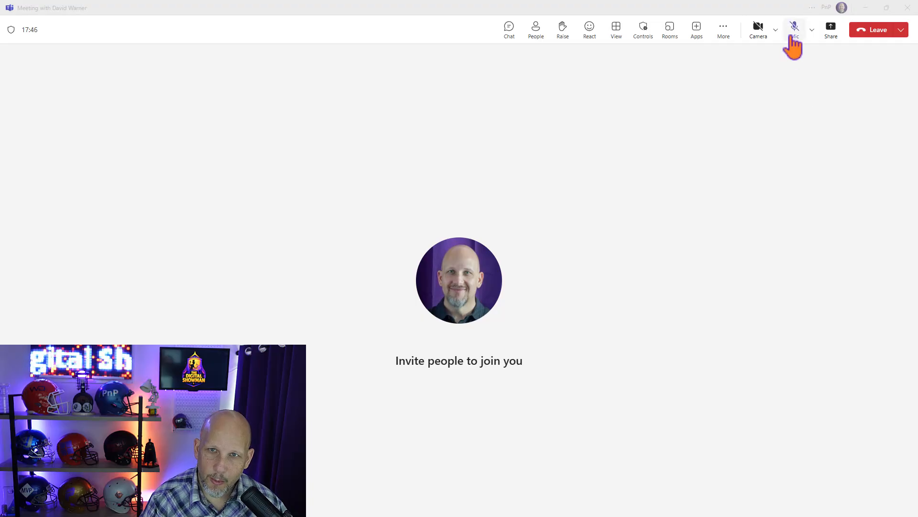
Check the meeting's speaker in the audio settings and try again to include sound in the shared content.
click(725, 33)
click(745, 121)
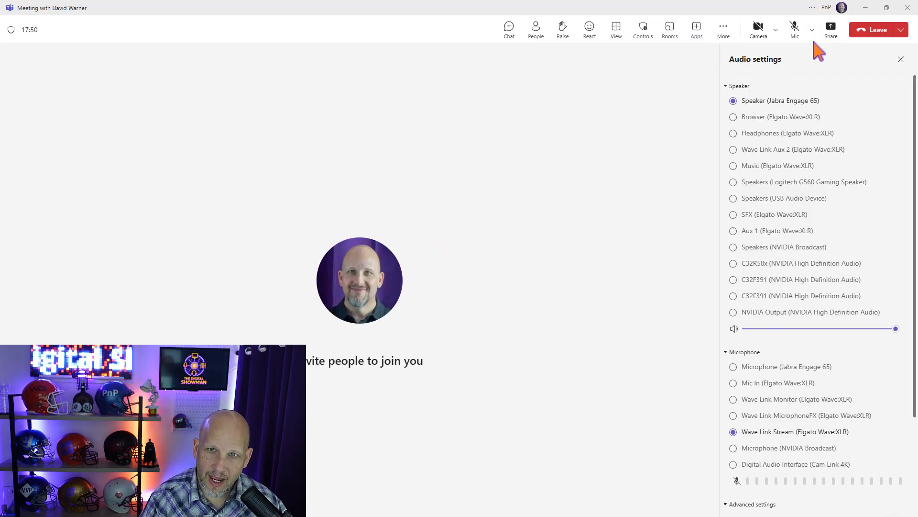
click(827, 32)
click(820, 67)
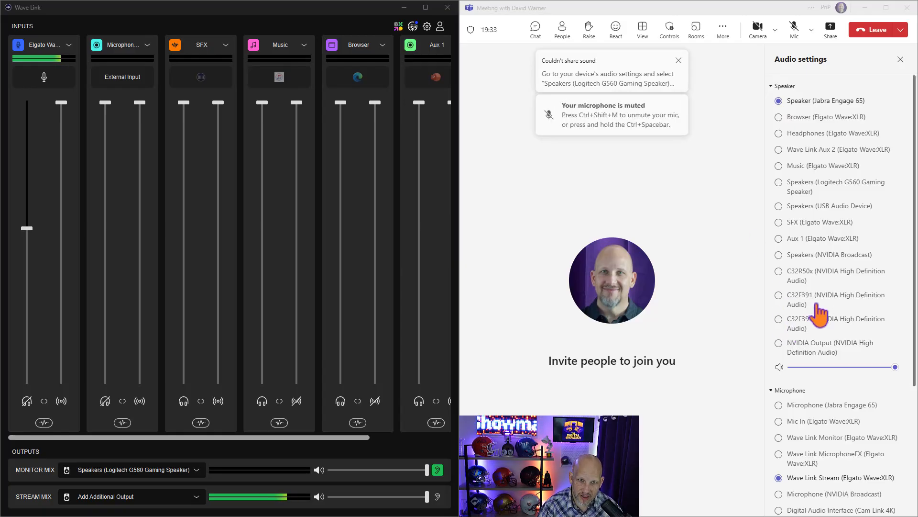
Check the selected microphone in the meeting's audio settings and review the screens and Include sound option in the sharing options.
scroll(828, 381, down, 3)
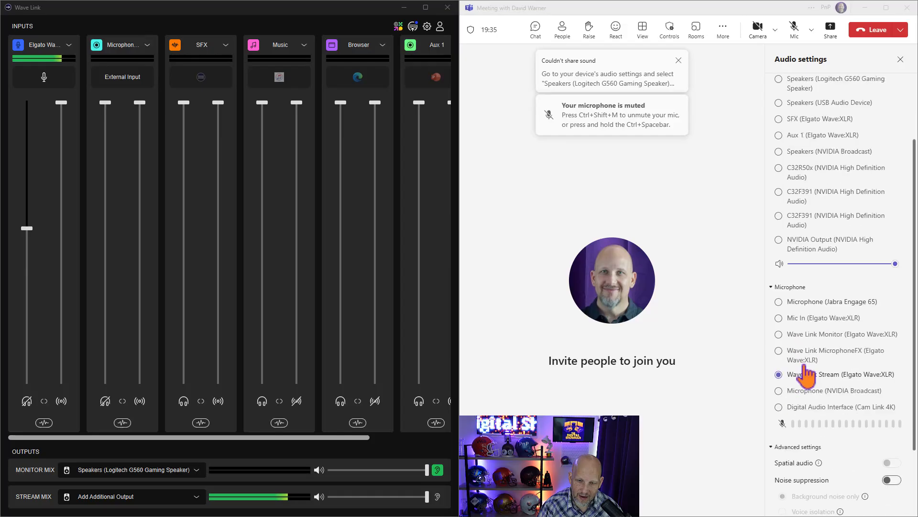
scroll(805, 366, down, 1)
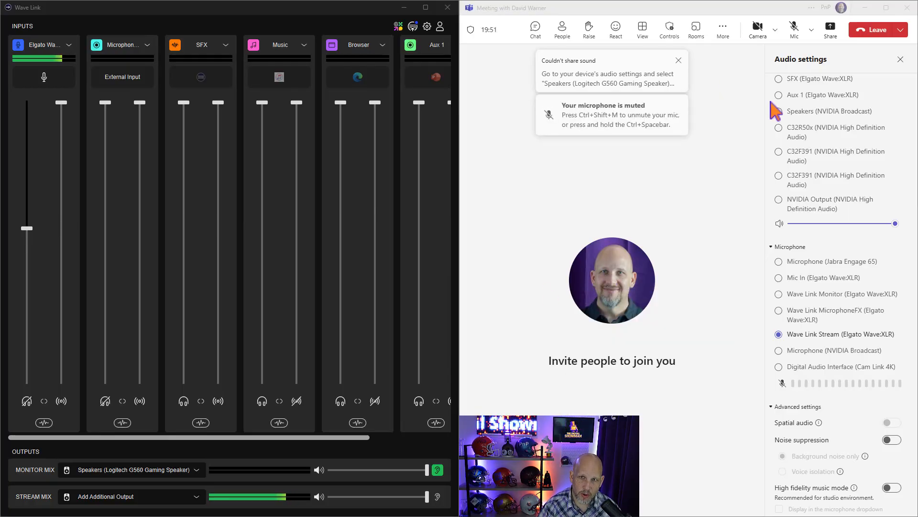
click(826, 32)
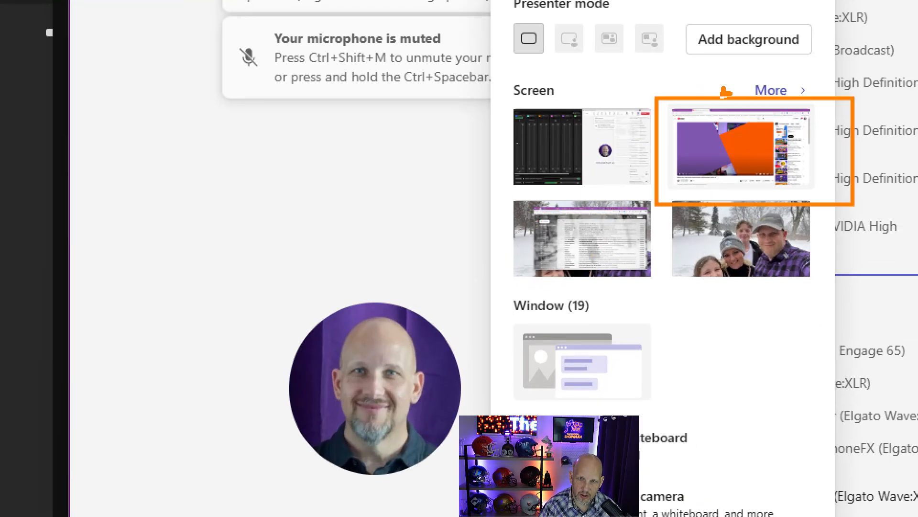
click(820, 67)
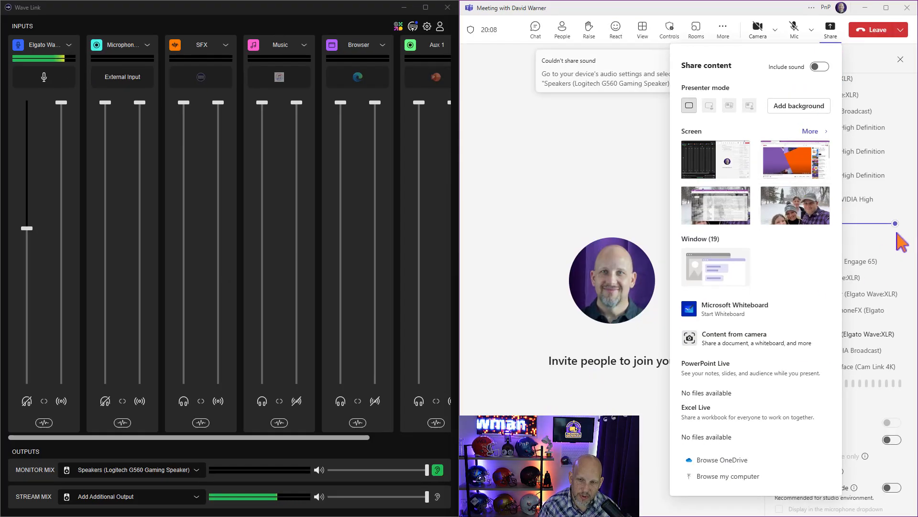
click(900, 242)
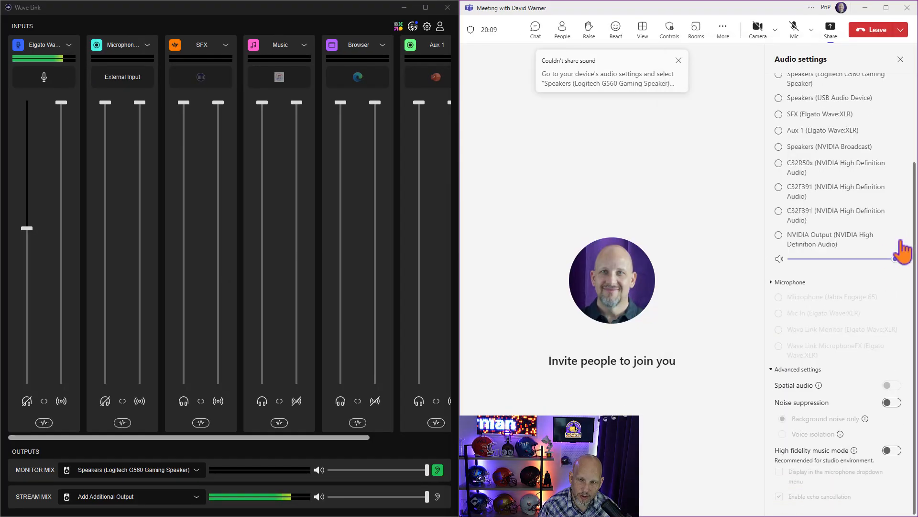
Expand the Microphone section of the audio settings and check which input device is selected.
scroll(902, 248, up, 2)
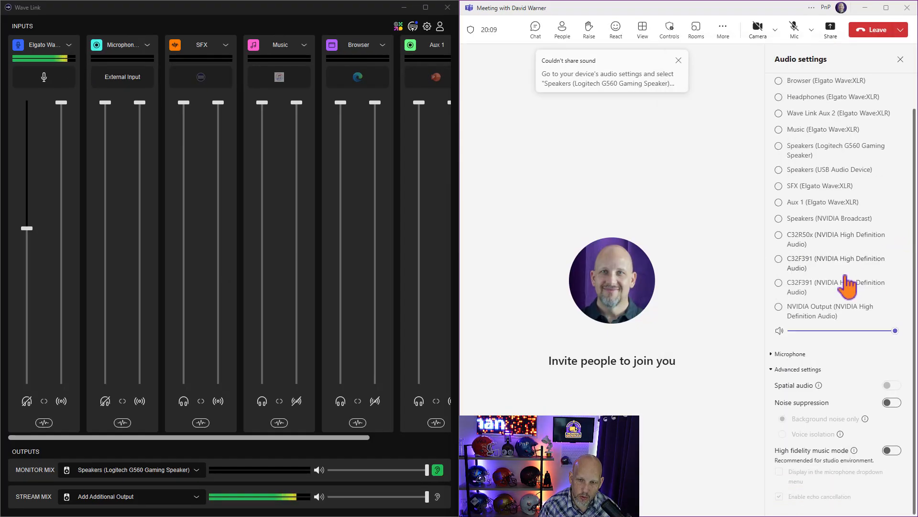
click(789, 354)
scroll(831, 342, down, 3)
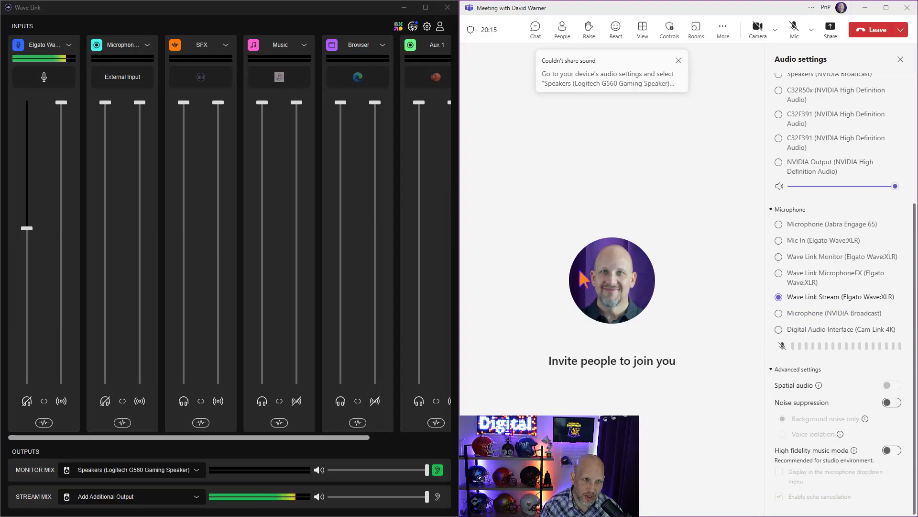
Examine the Wave Link input channels and identify the application assigned to the Browser channel.
key(ctrl+shift+m)
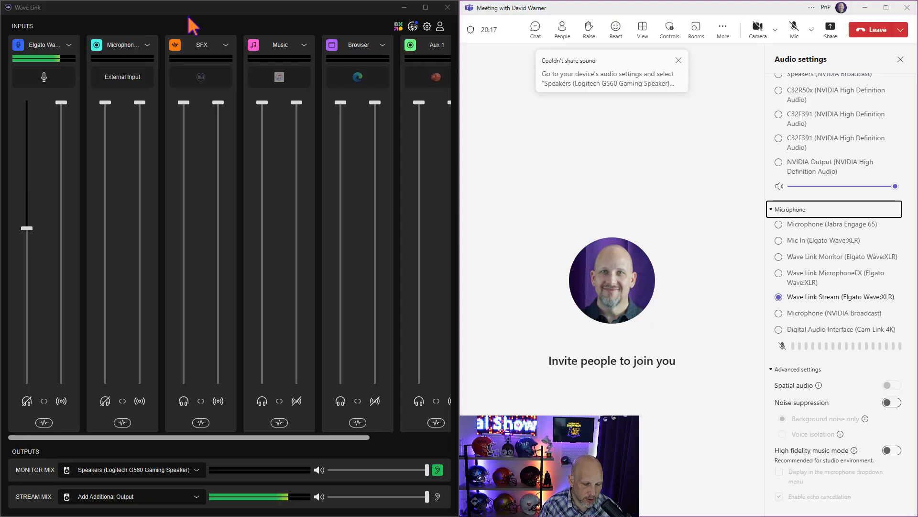
drag(17, 8, 472, 176)
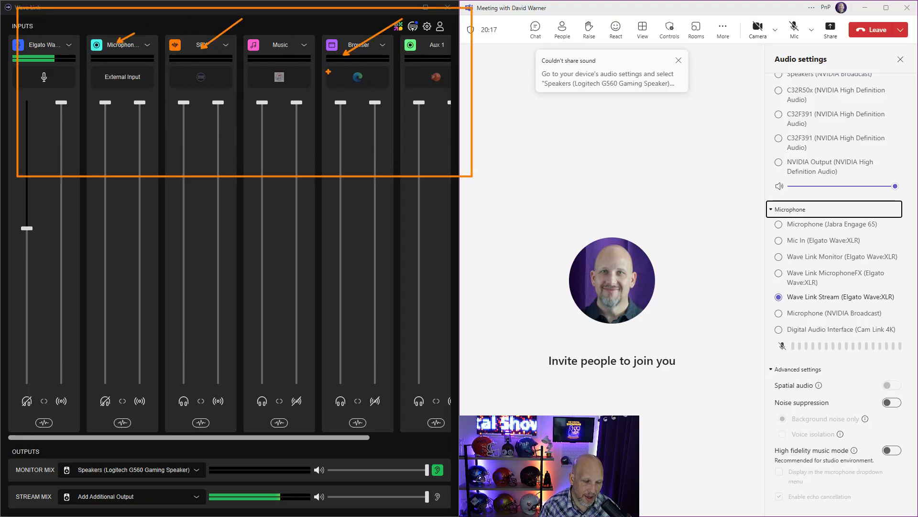
key(e)
mouse_move(323, 26)
mouse_down()
mouse_move(367, 129)
mouse_move(404, 305)
mouse_move(406, 371)
mouse_up()
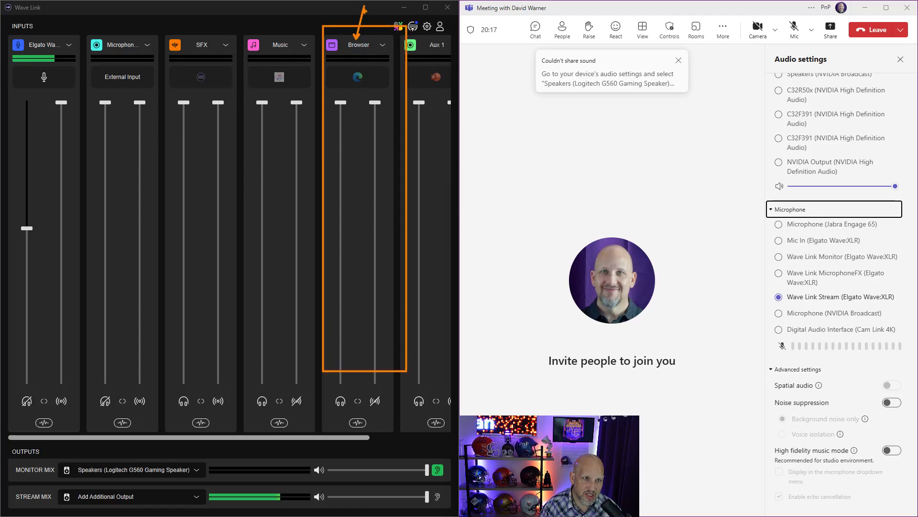
drag(344, 61, 369, 88)
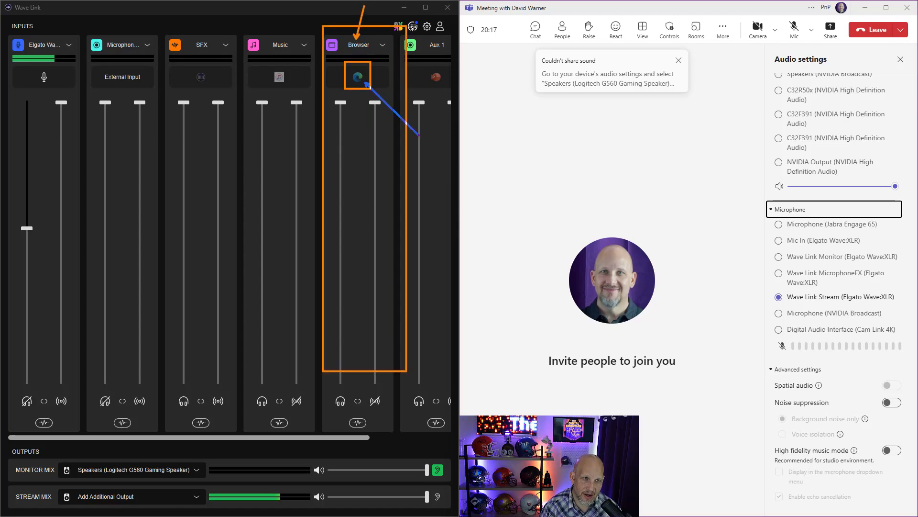
key(Escape)
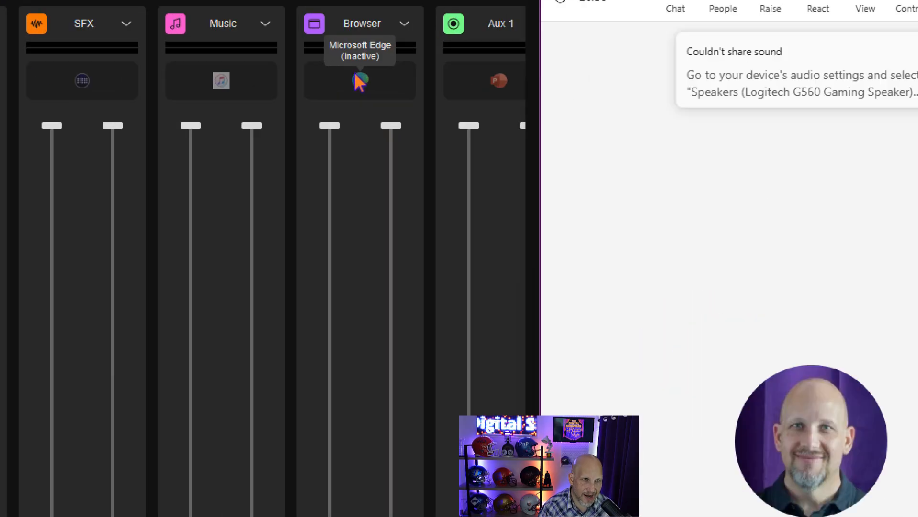
drag(314, 25, 443, 133)
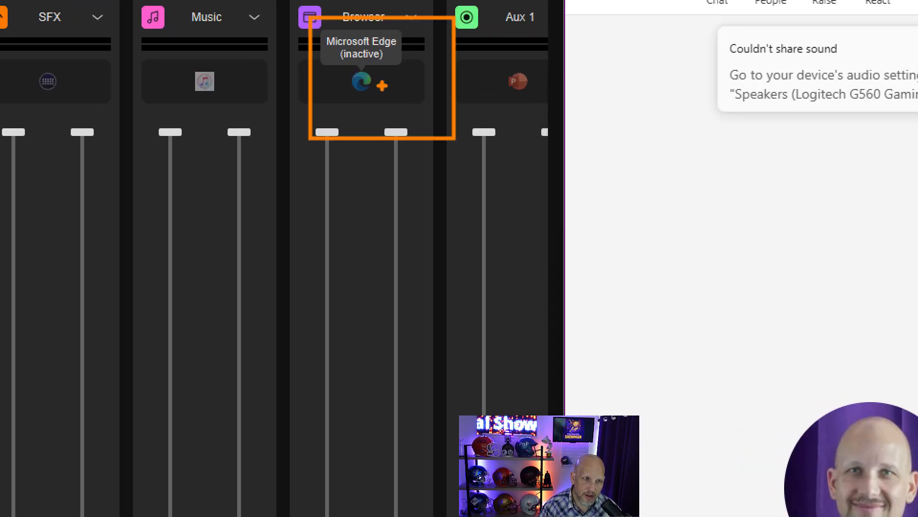
drag(382, 85, 501, 98)
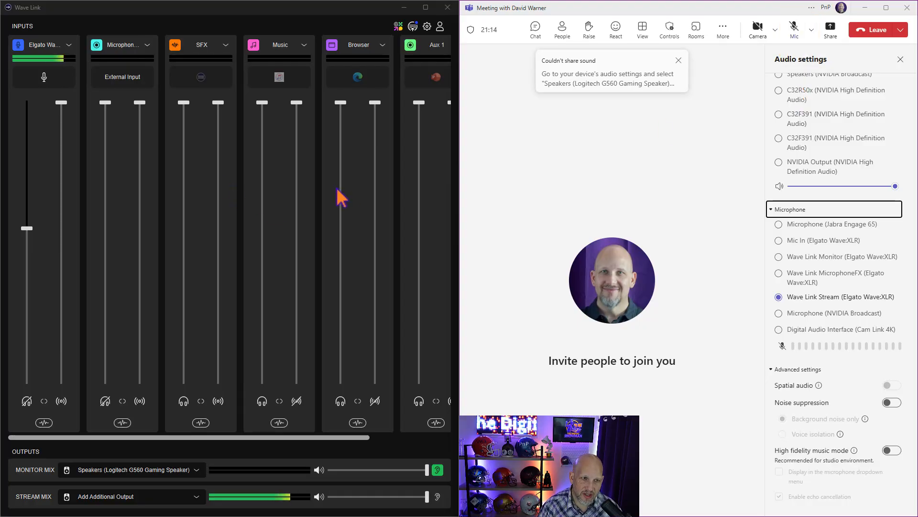
Share the Generic PnP Monitor screen showing the YouTube video in the meeting, leaving Include sound off.
click(831, 30)
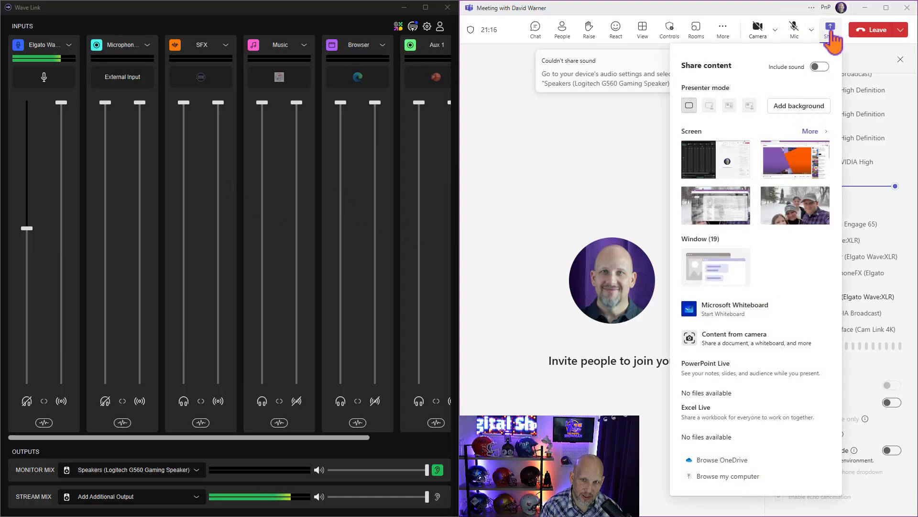
click(806, 173)
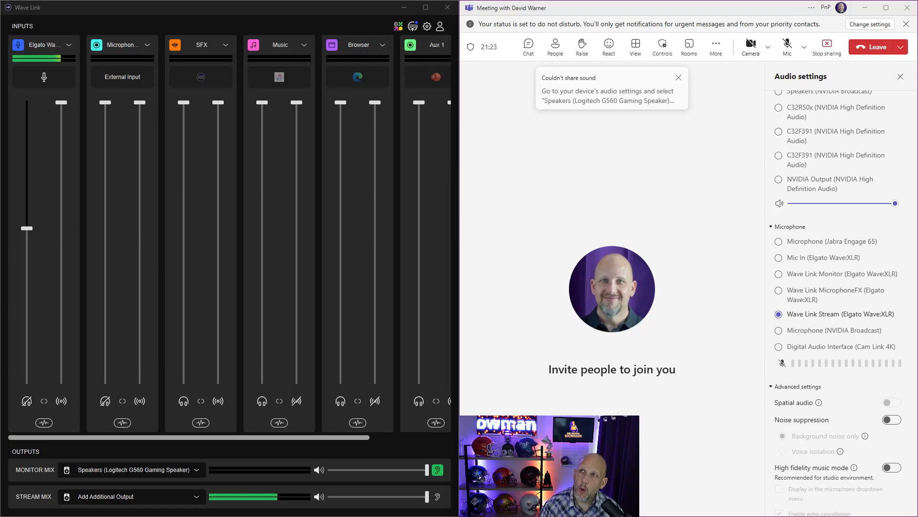
Move the YouTube browser window onto this screen, snap it to the lower-right quarter, and return to the meeting window.
drag(917, 48, 516, 58)
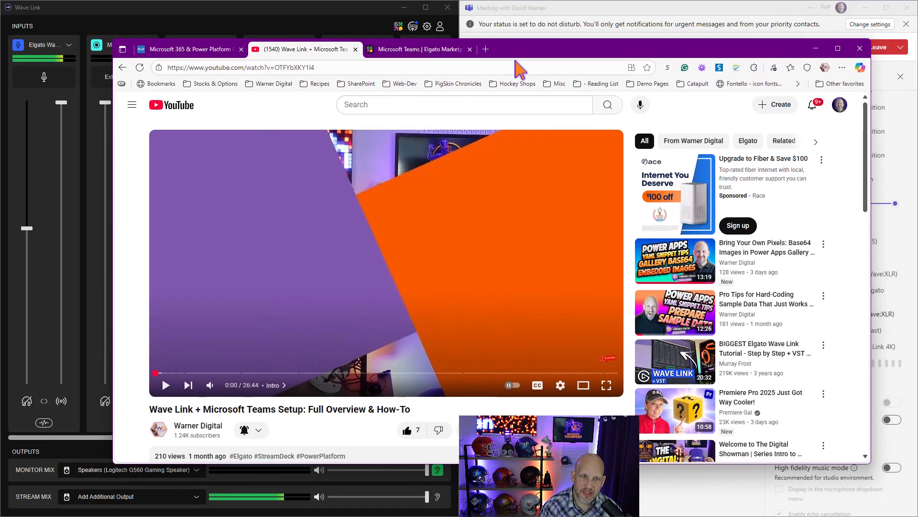
key(super+Right)
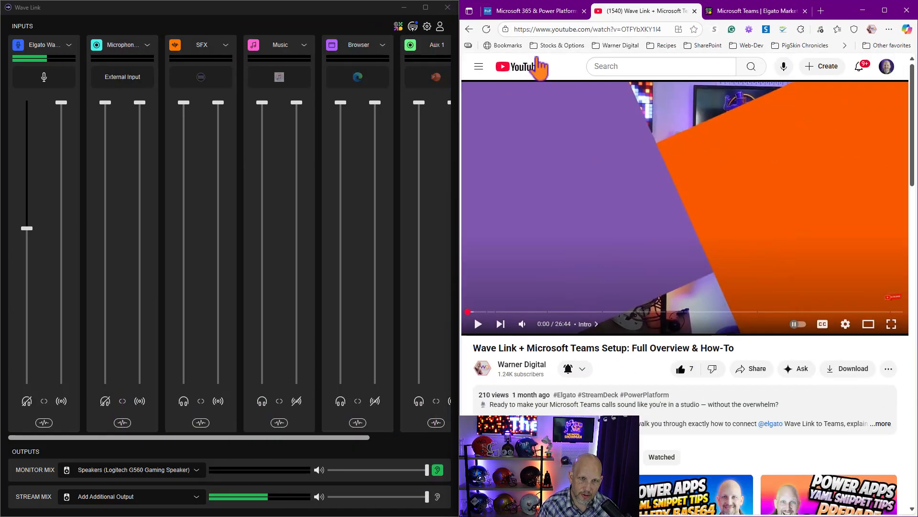
key(super+Down)
click(539, 66)
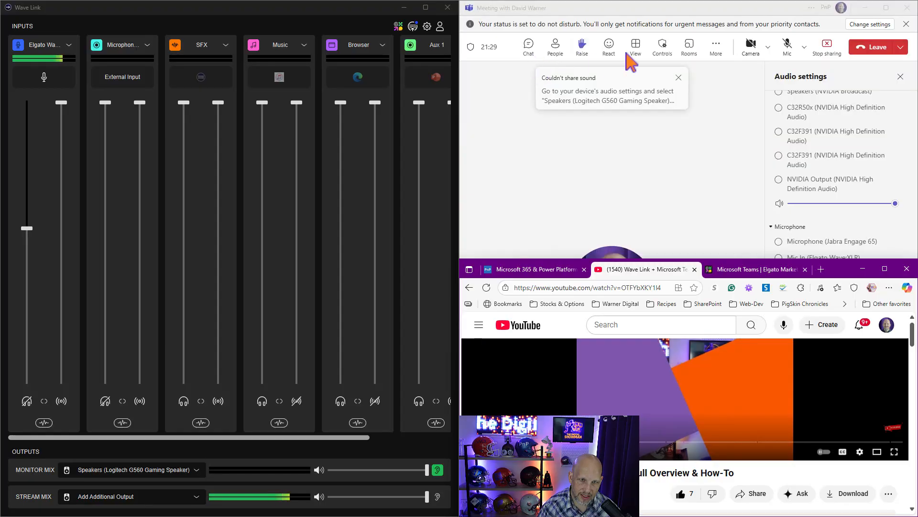
click(683, 191)
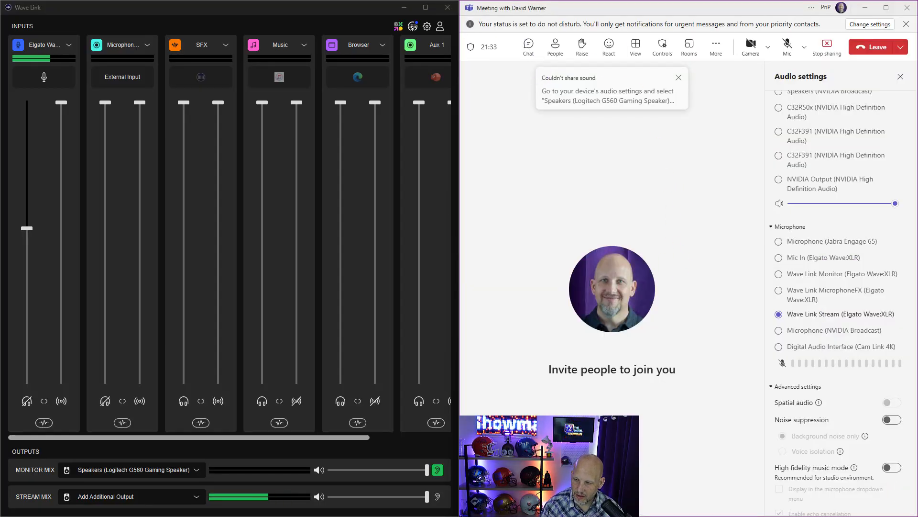
Unmute the Browser channel in Wave Link's stream mix and unmute the microphone in the Teams meeting.
key(alt+Tab)
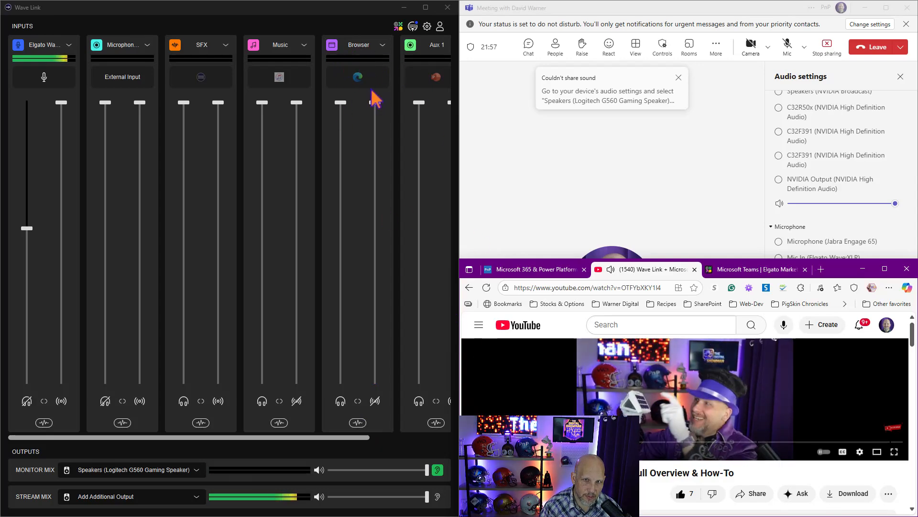
click(372, 401)
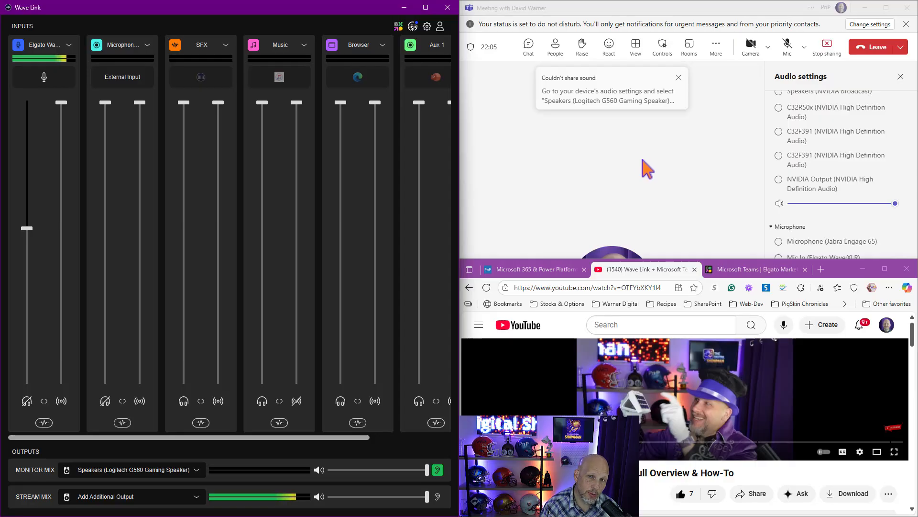
click(787, 46)
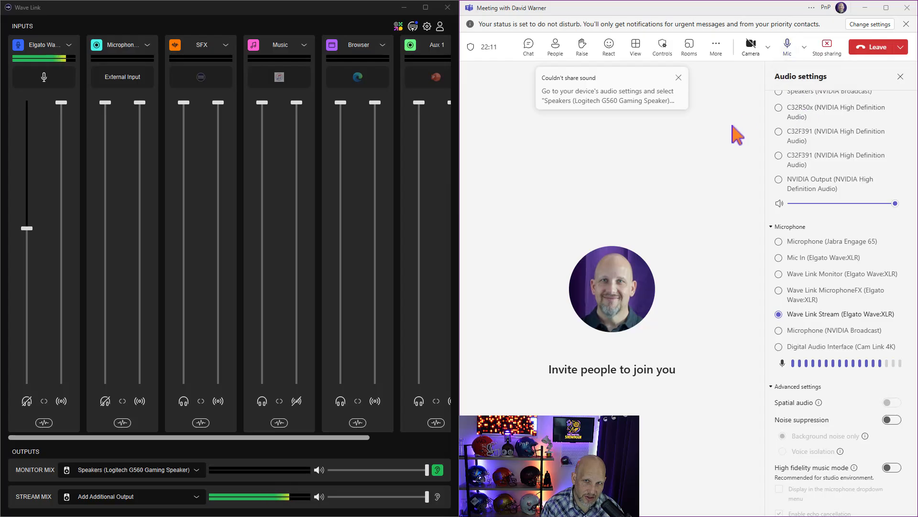
key(ctrl+1)
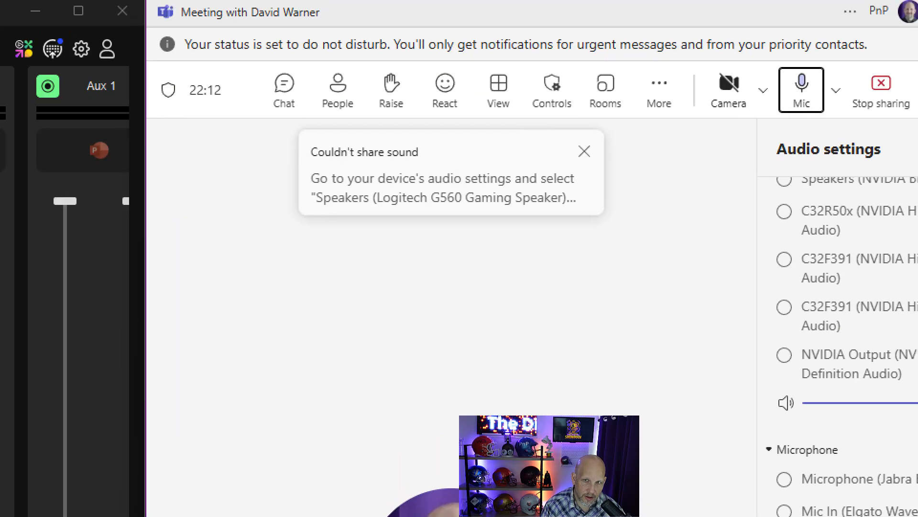
click(774, 86)
drag(766, 59, 826, 132)
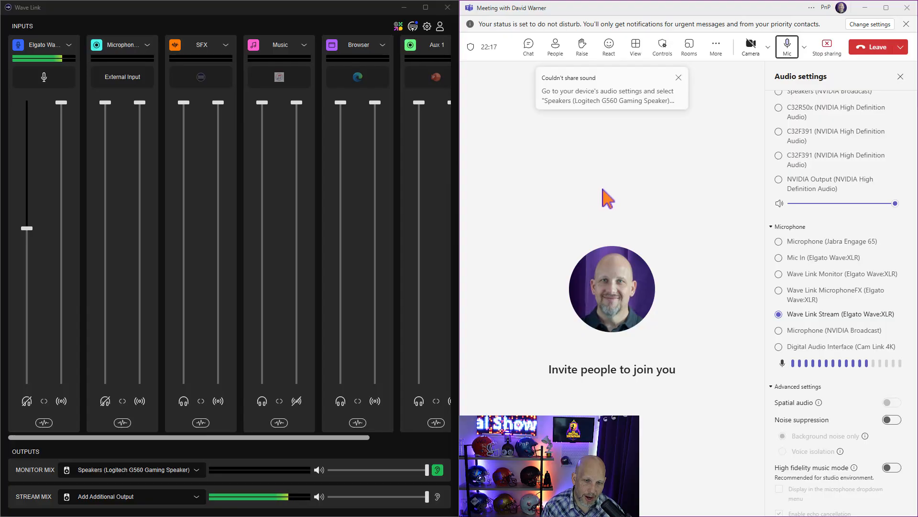
Play the YouTube video with the browser audio in the stream mix, and mute the meeting microphone.
key(alt+Tab)
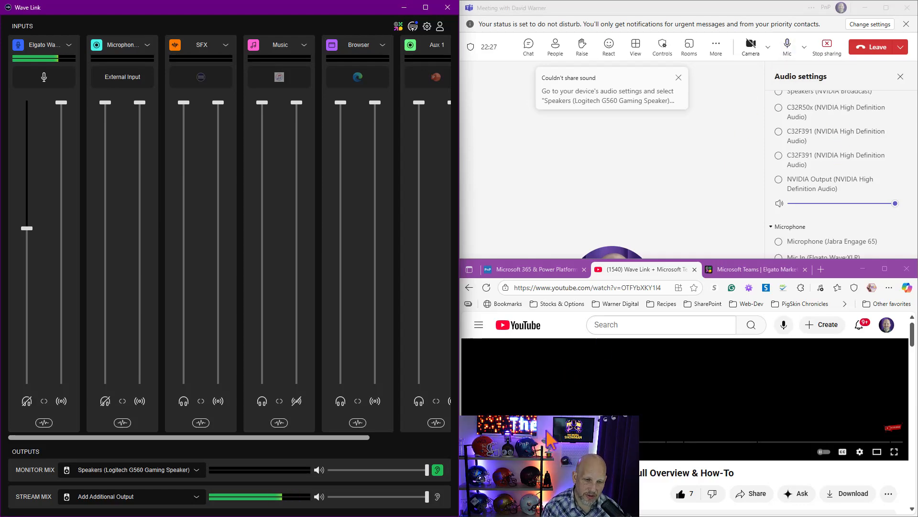
click(477, 455)
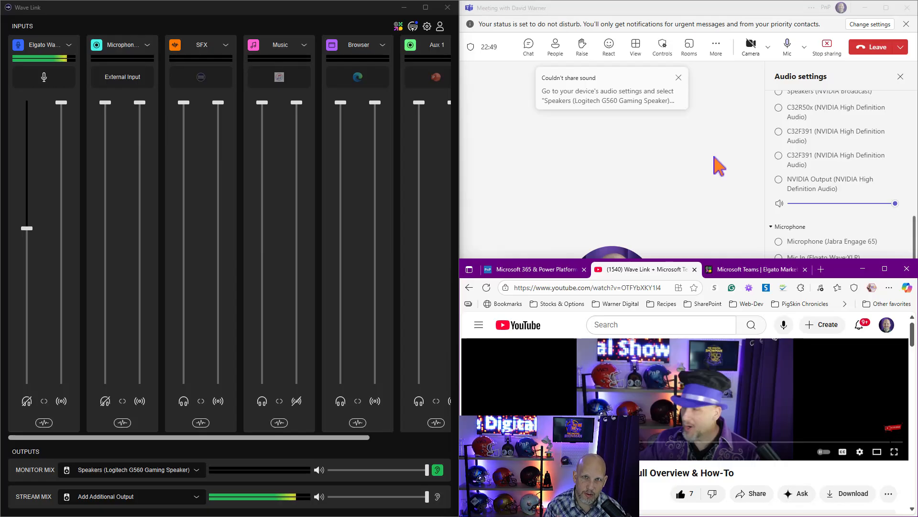
click(789, 52)
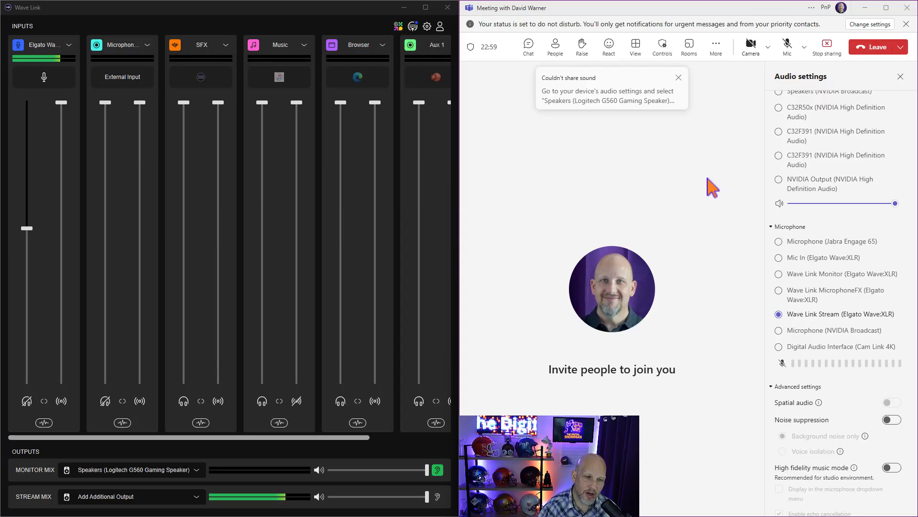
Mute the Browser channel in Wave Link's stream mix and unmute the meeting microphone.
click(375, 401)
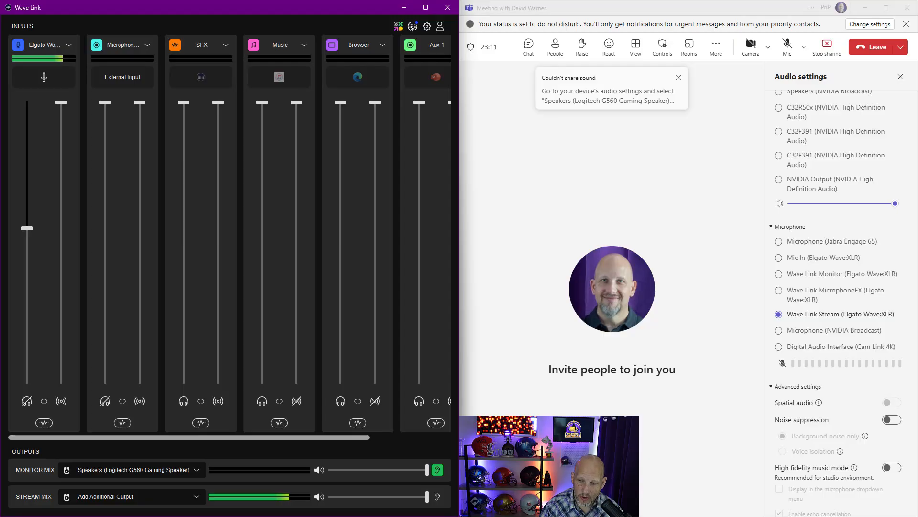
key(alt+Tab)
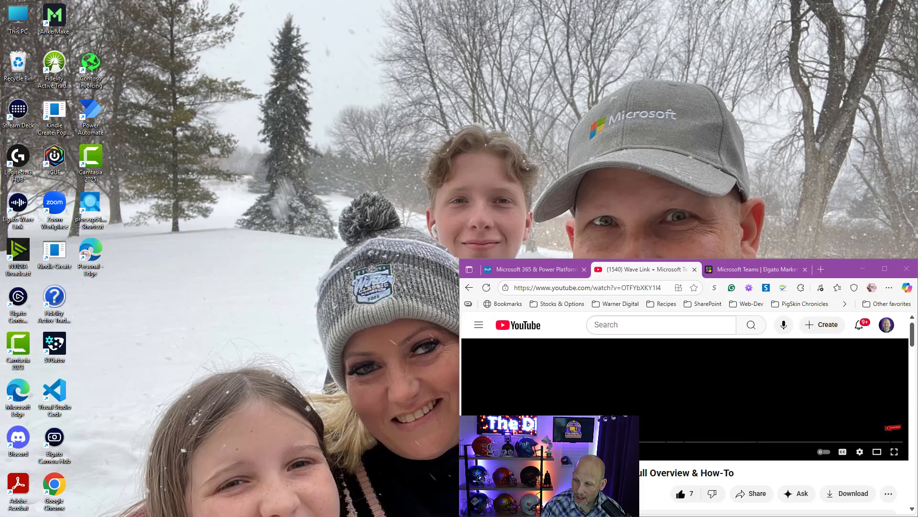
click(789, 55)
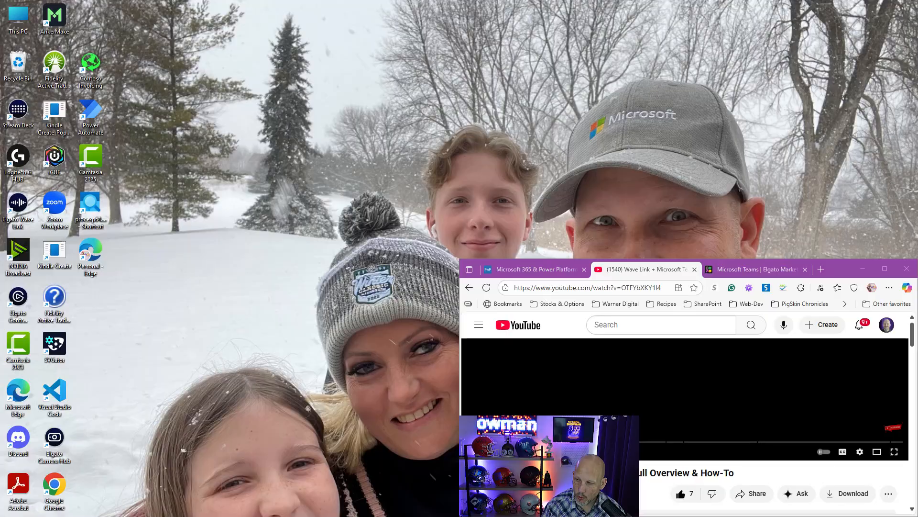
Return to the browser and play the YouTube video with the Browser channel muted in the stream mix.
key(alt+Tab)
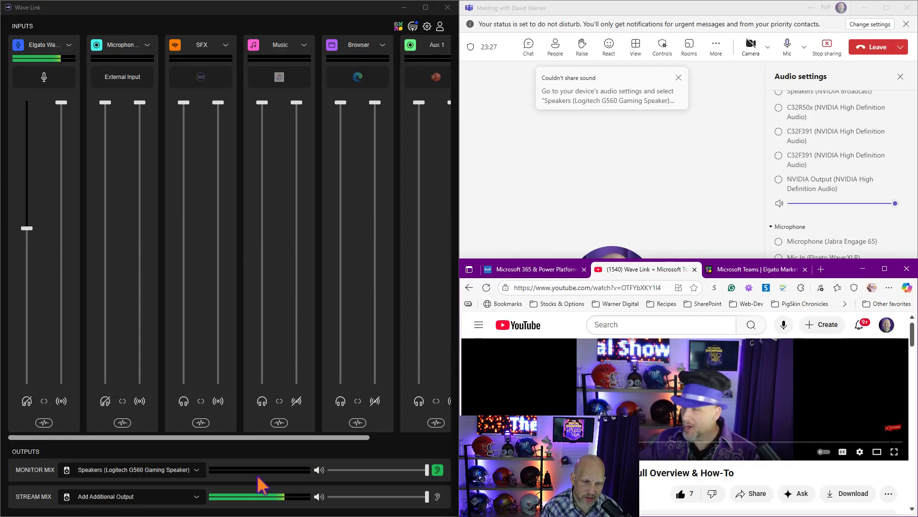
scroll(842, 177, down, 2)
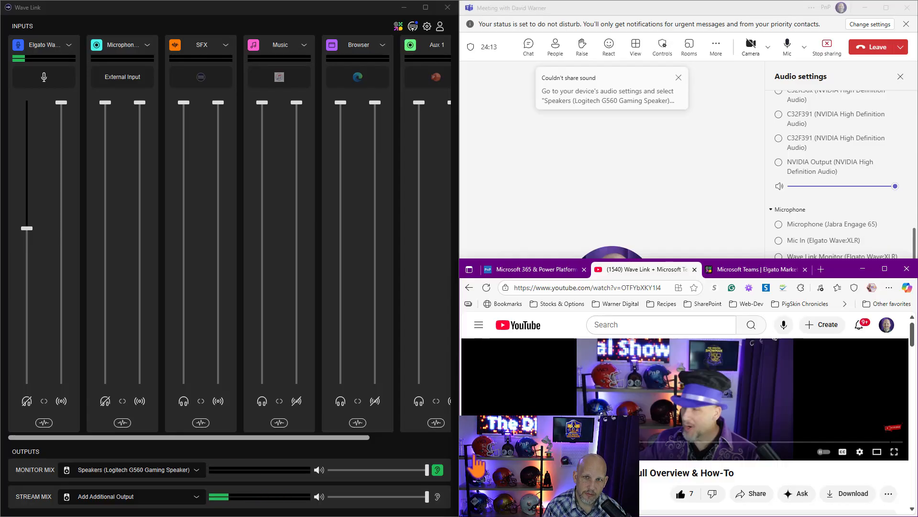
click(475, 455)
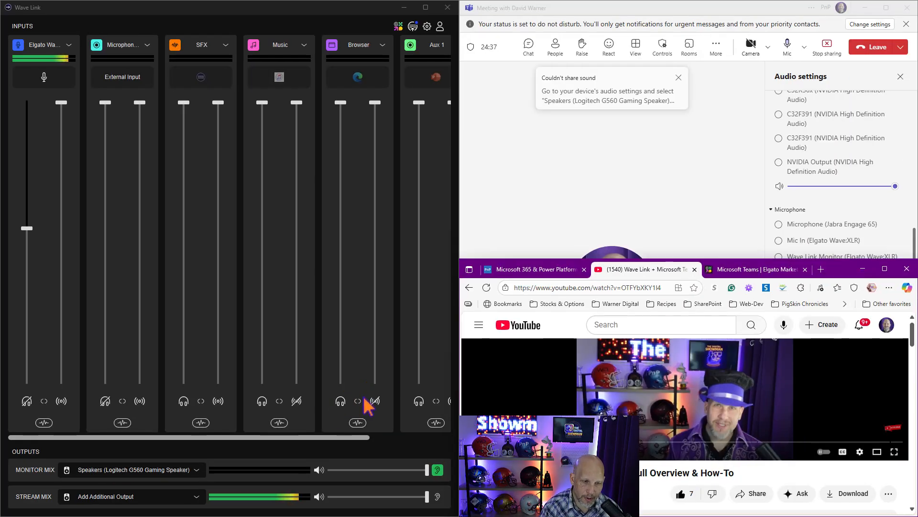
Mute the Browser channel in Wave Link's monitor mix and unmute it again.
click(340, 398)
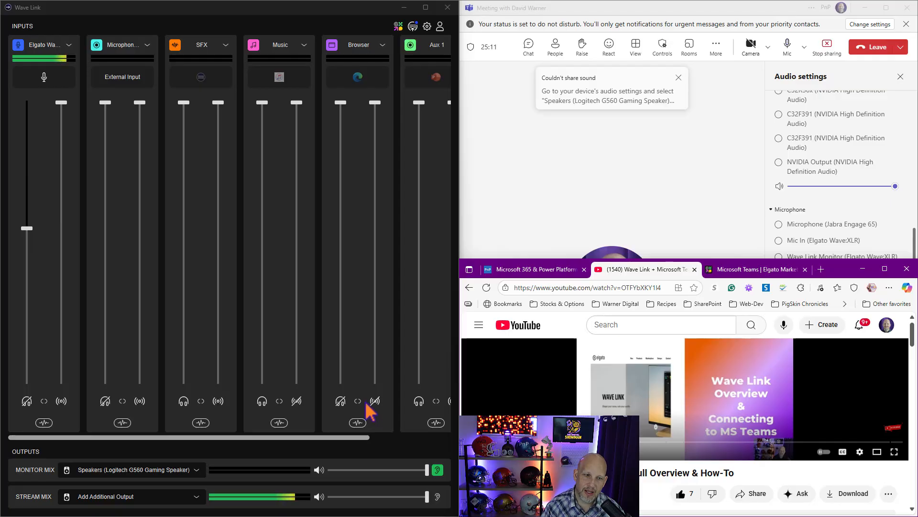
click(340, 404)
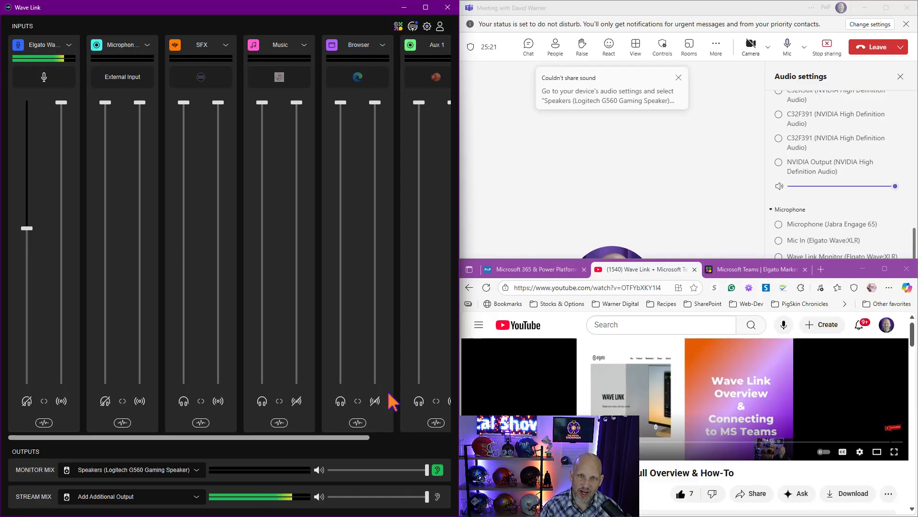
Dismiss the sound-sharing notice and replace the running screen share with the meeting's sharing options.
click(679, 78)
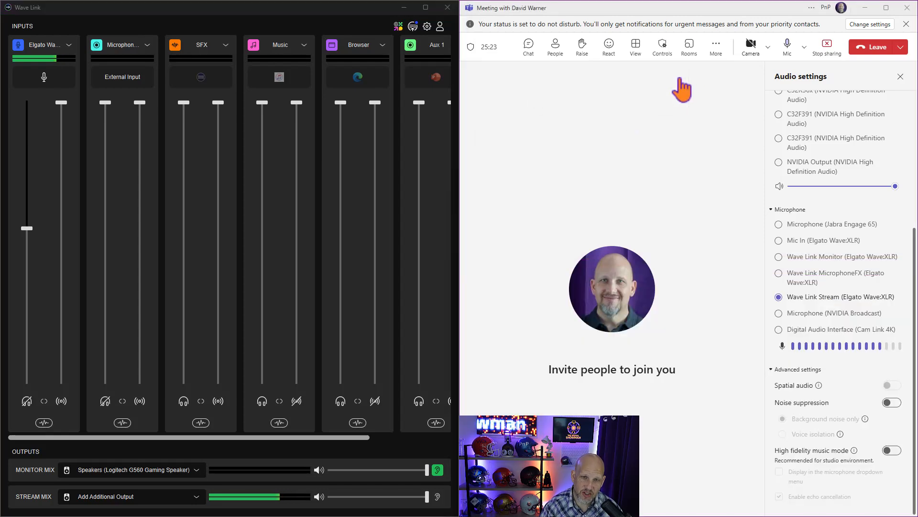
click(827, 46)
click(831, 27)
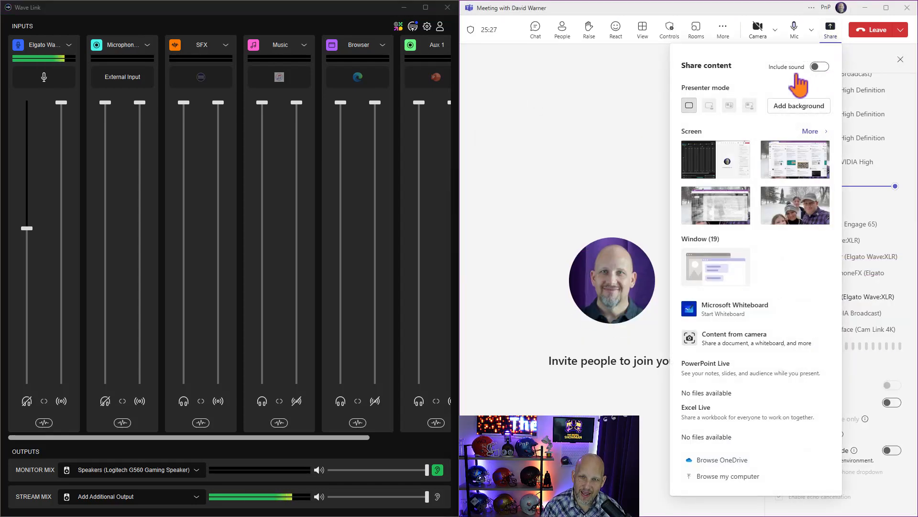